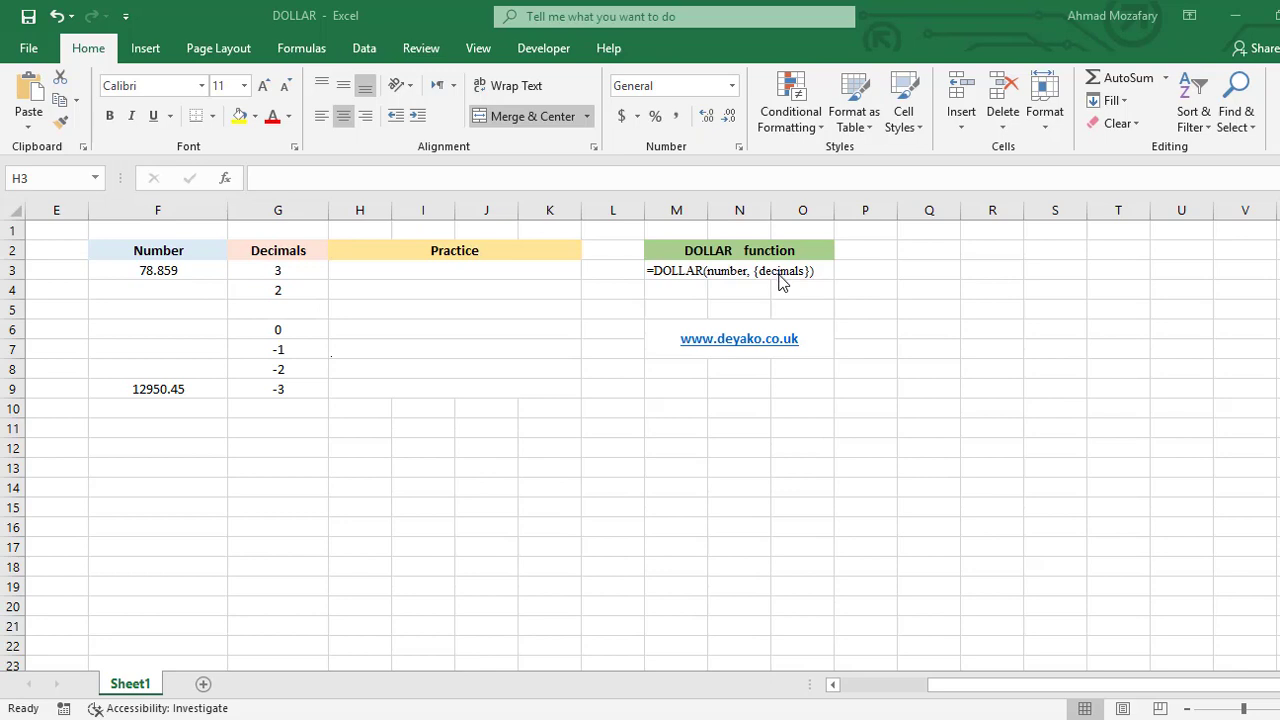
- Enter =DOLLAR(F3,3) in Practice cell H3 to convert the number in F3 to currency text with three decimals
click(489, 284)
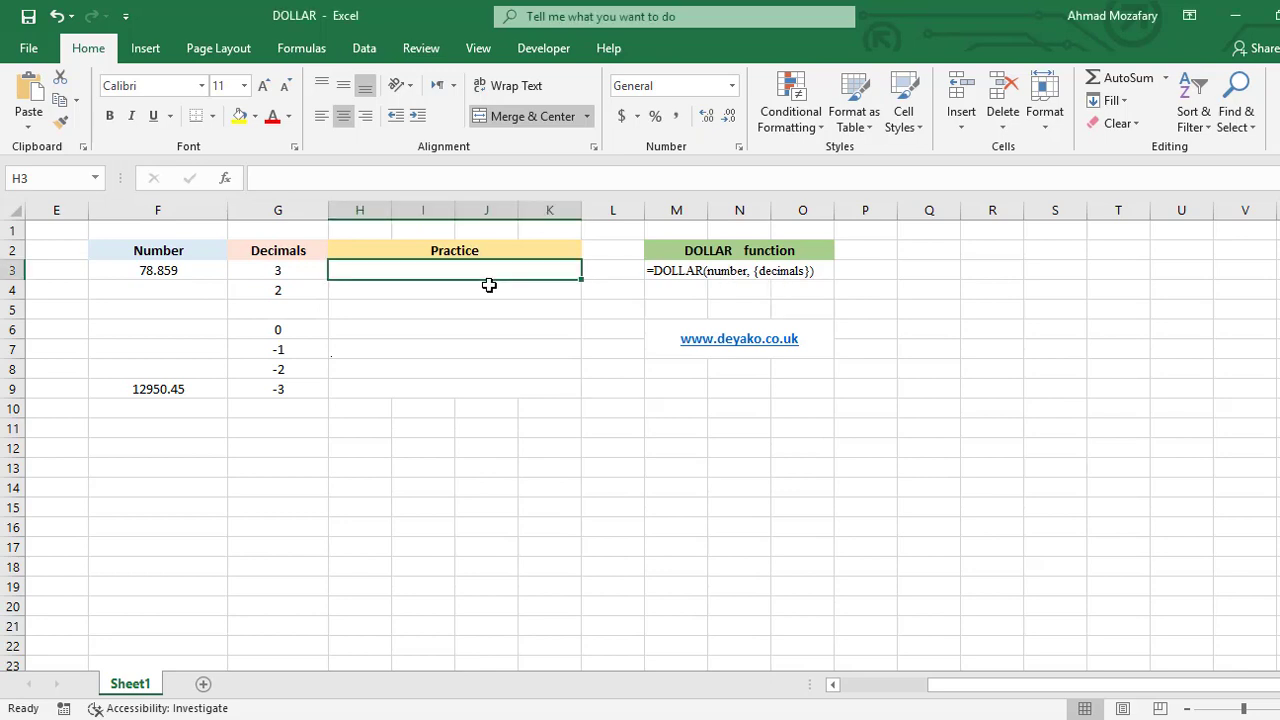
click(219, 270)
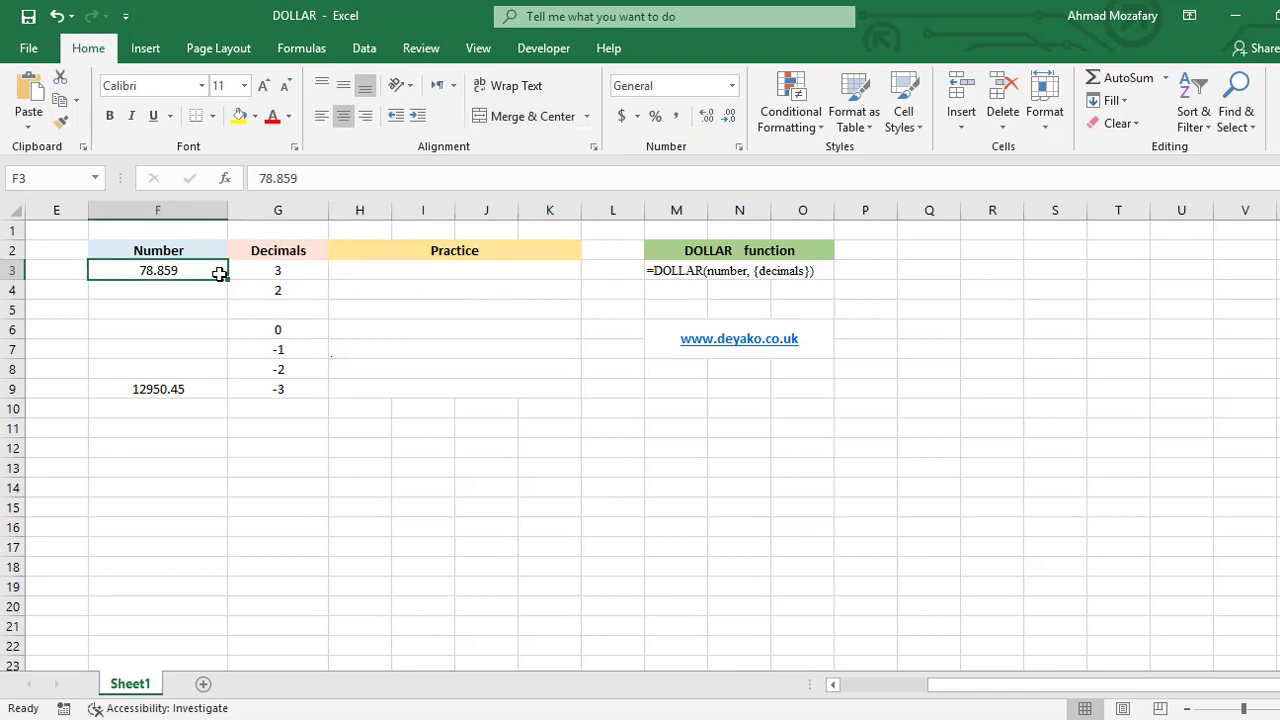
click(427, 273)
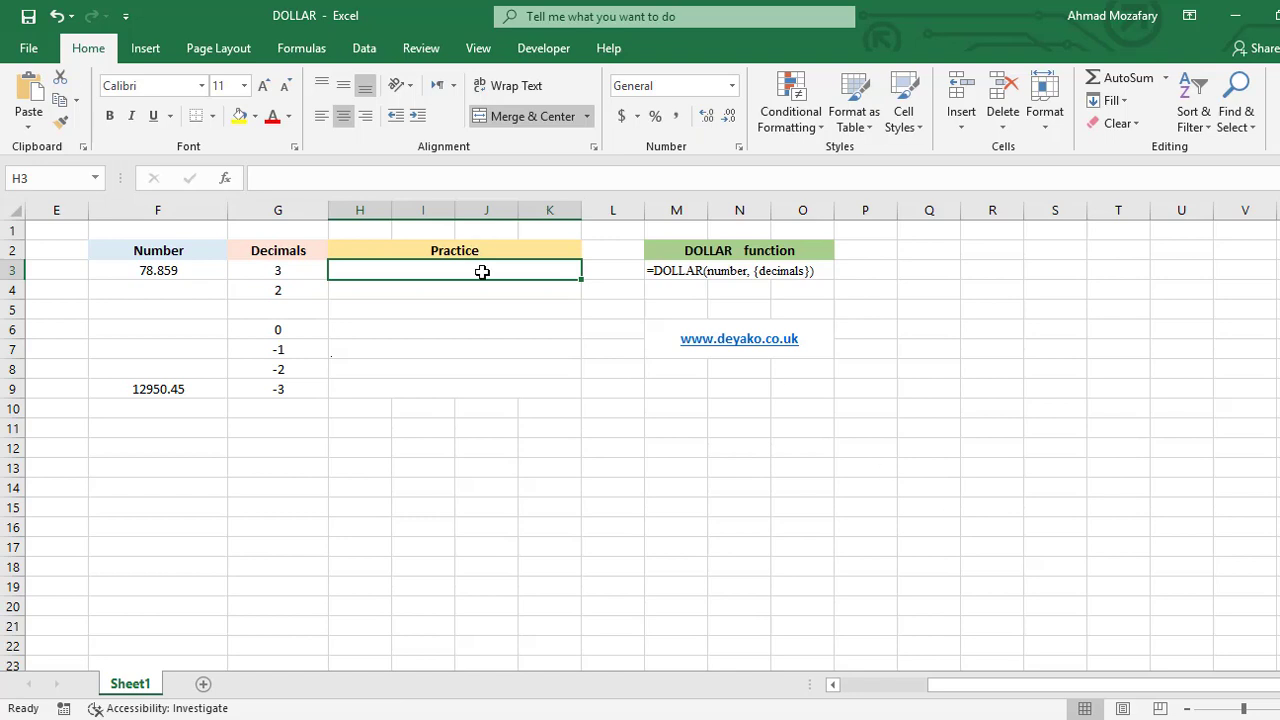
text(=)
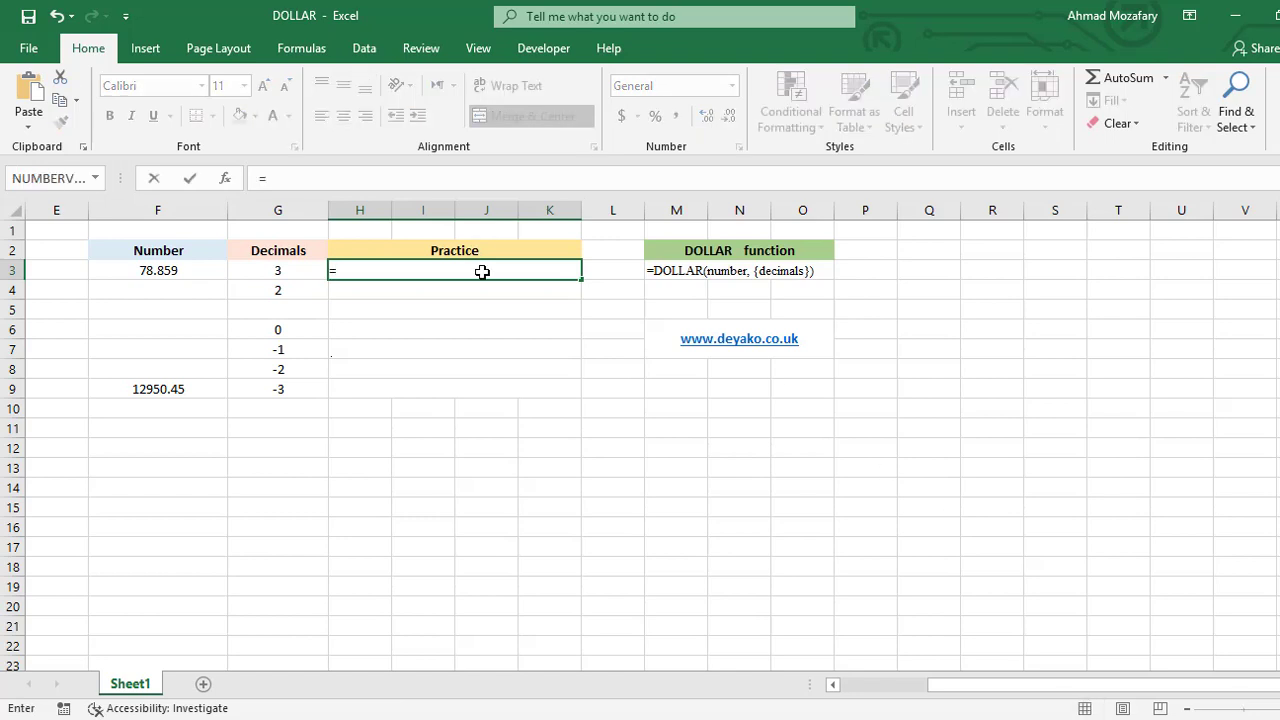
text(DOLLAR()
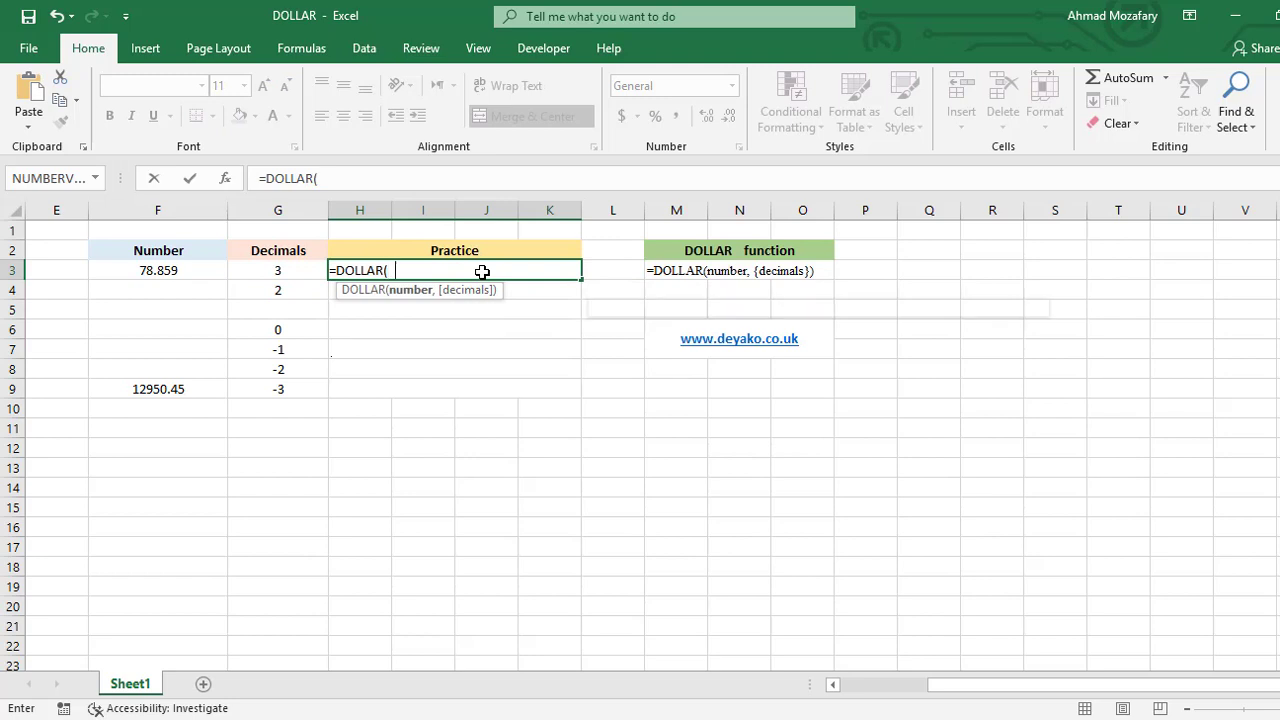
text(F3)
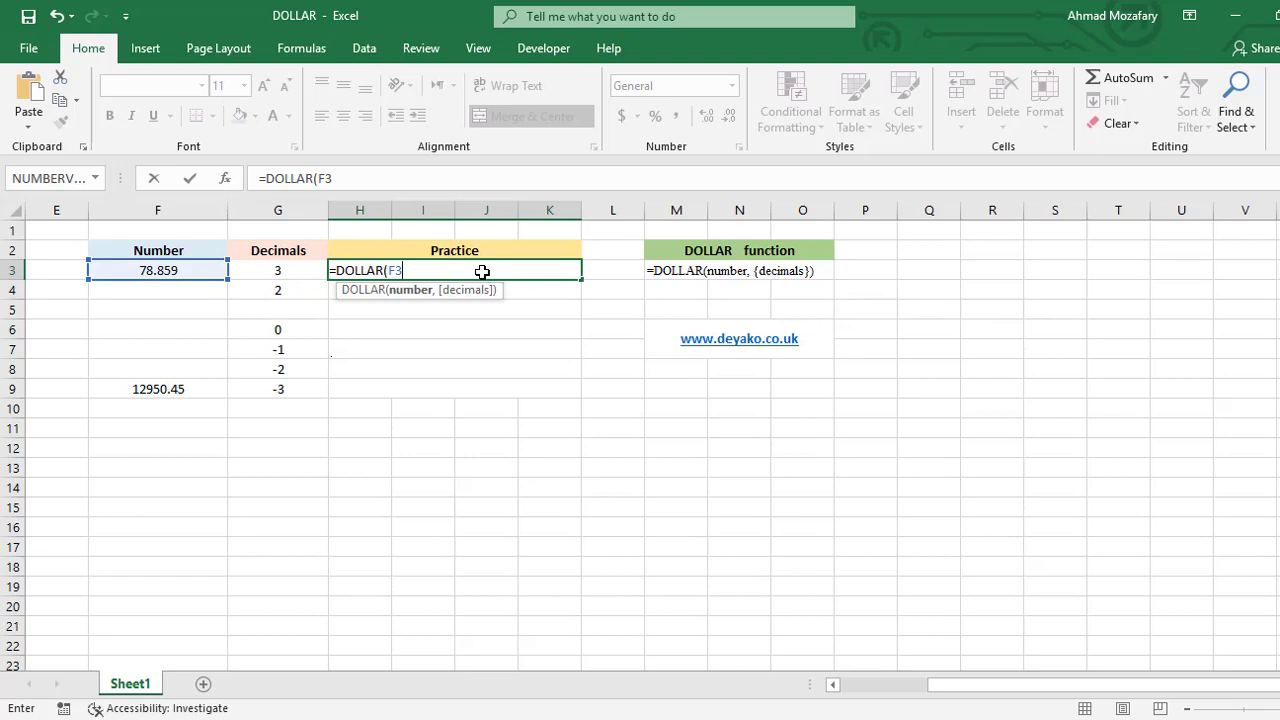
text(,)
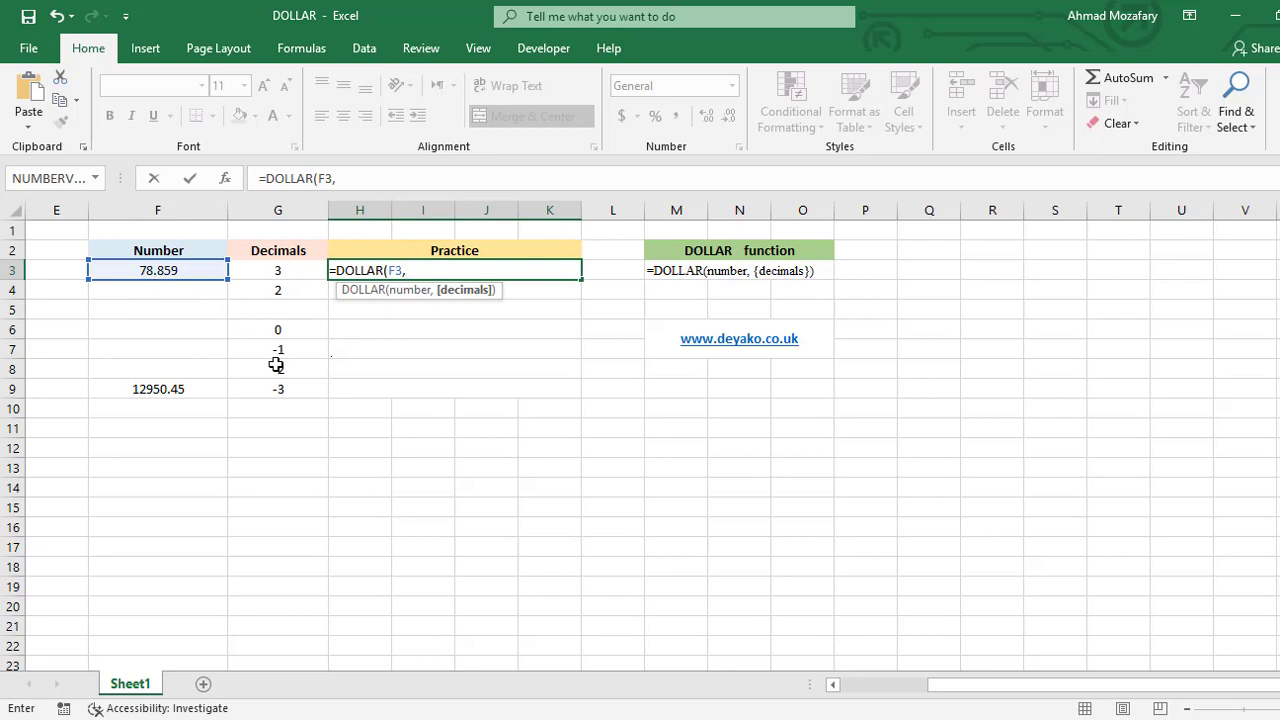
text(3))
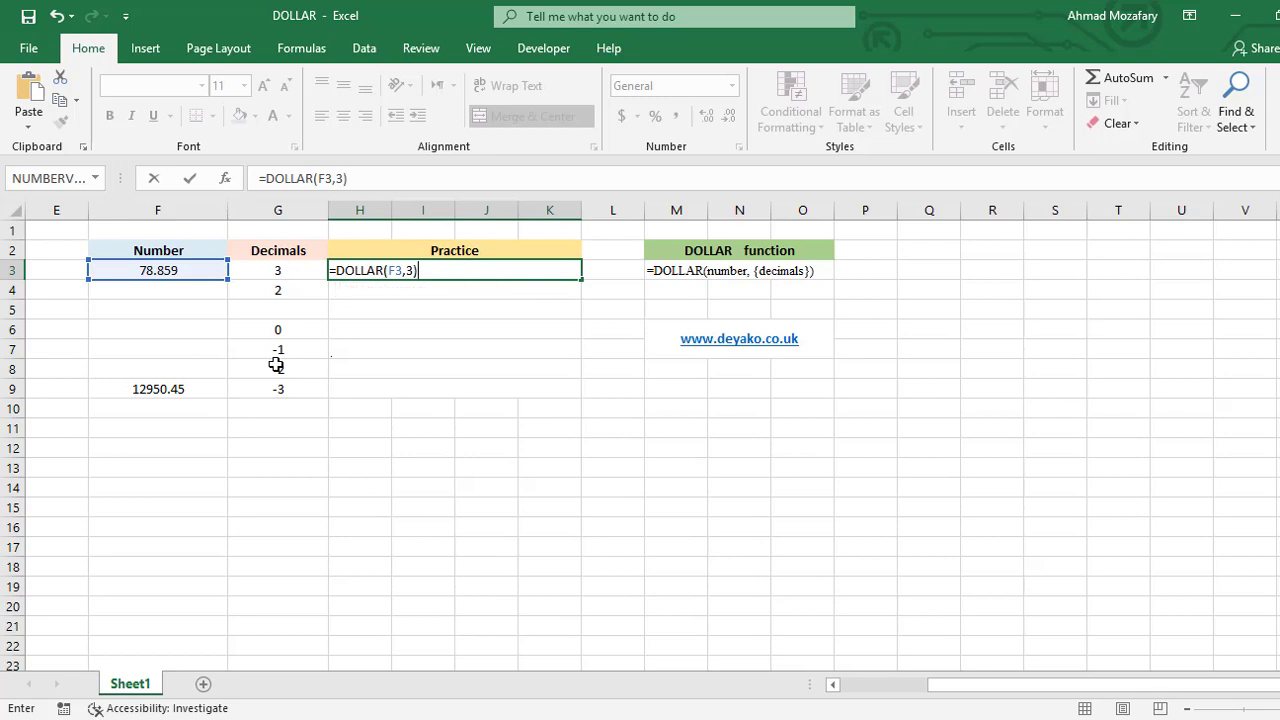
key(Return)
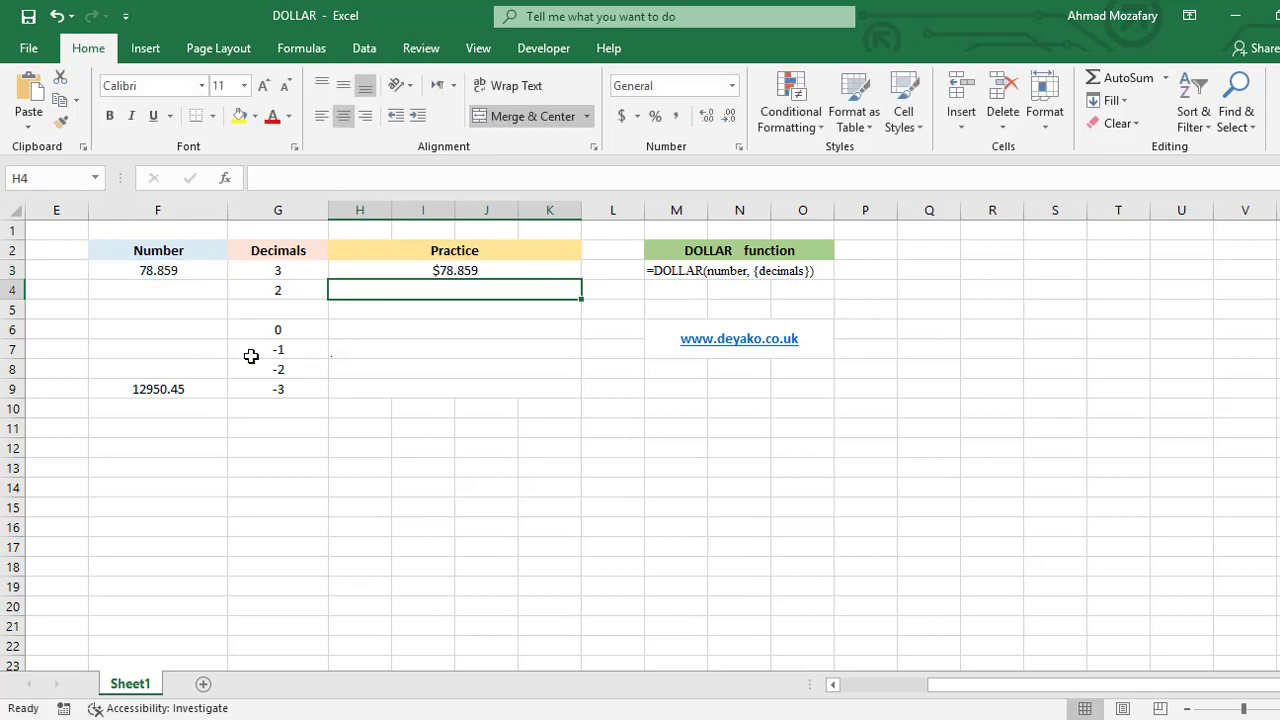
- Enter =DOLLAR(F3,2) in Practice cell H4 to format the number in F3 as currency with two decimals
click(185, 275)
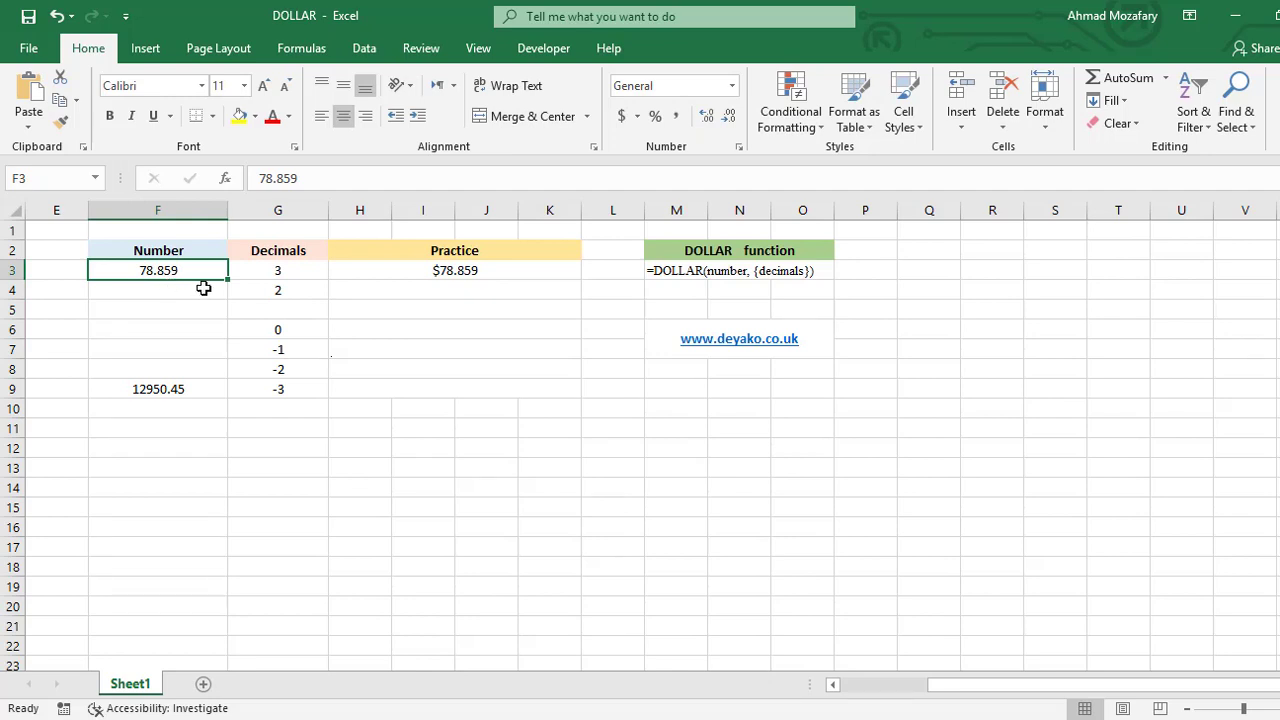
click(307, 272)
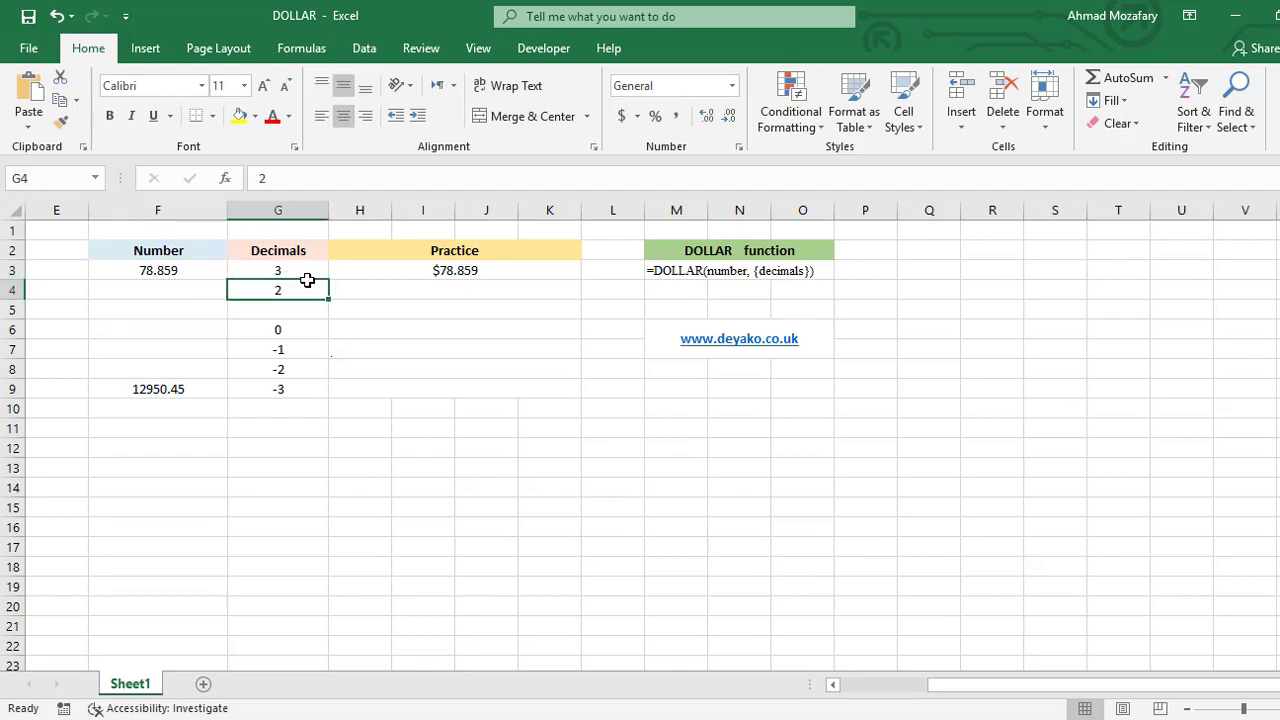
click(413, 289)
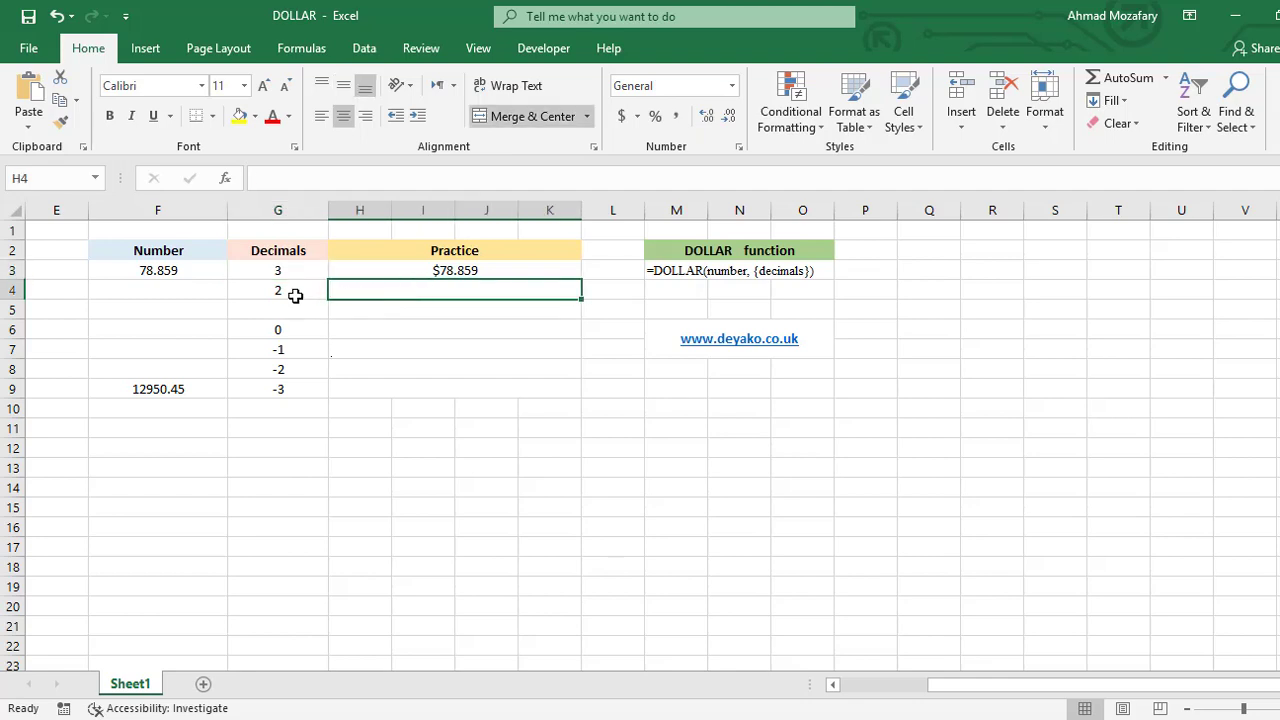
text(=DOLL)
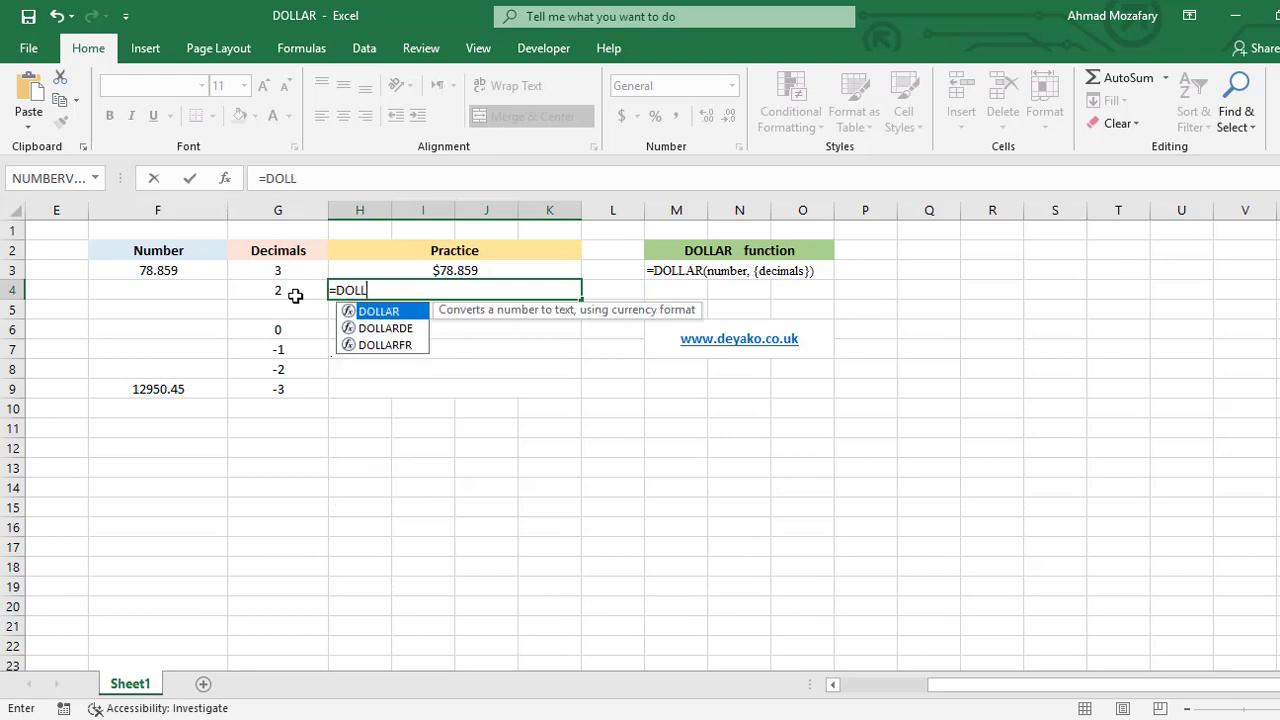
text(AR()
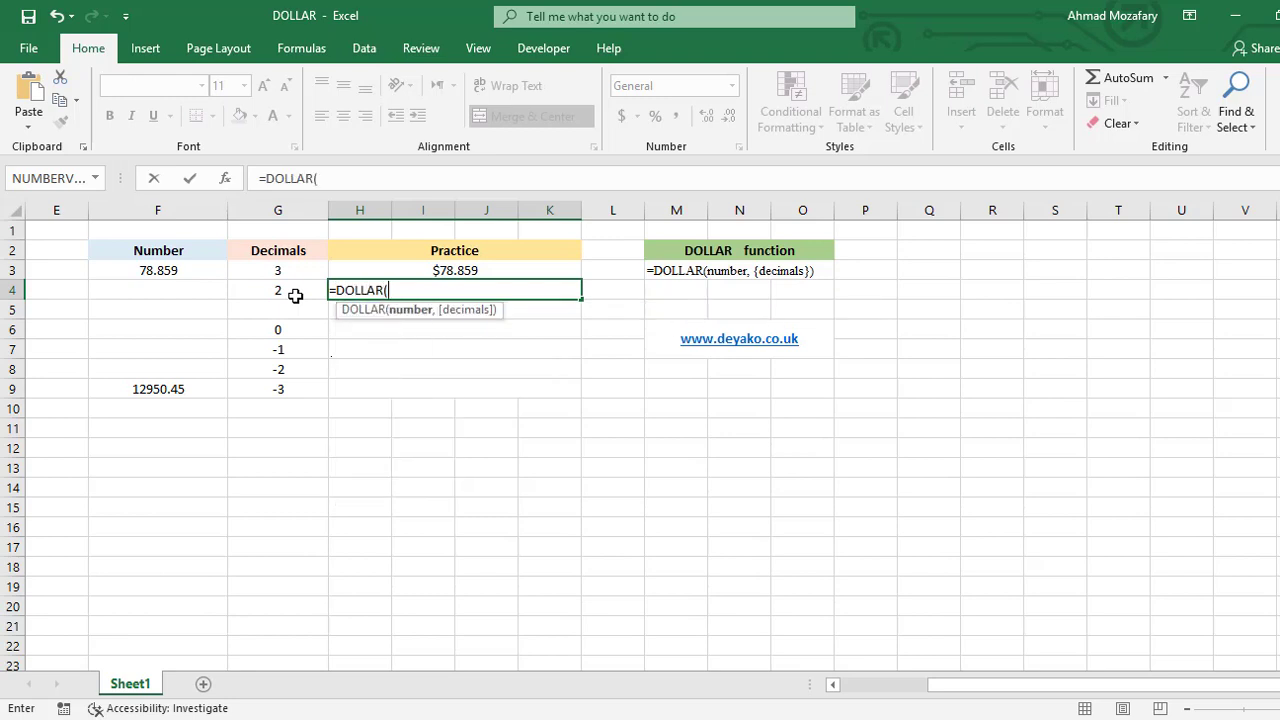
text(F3,2)
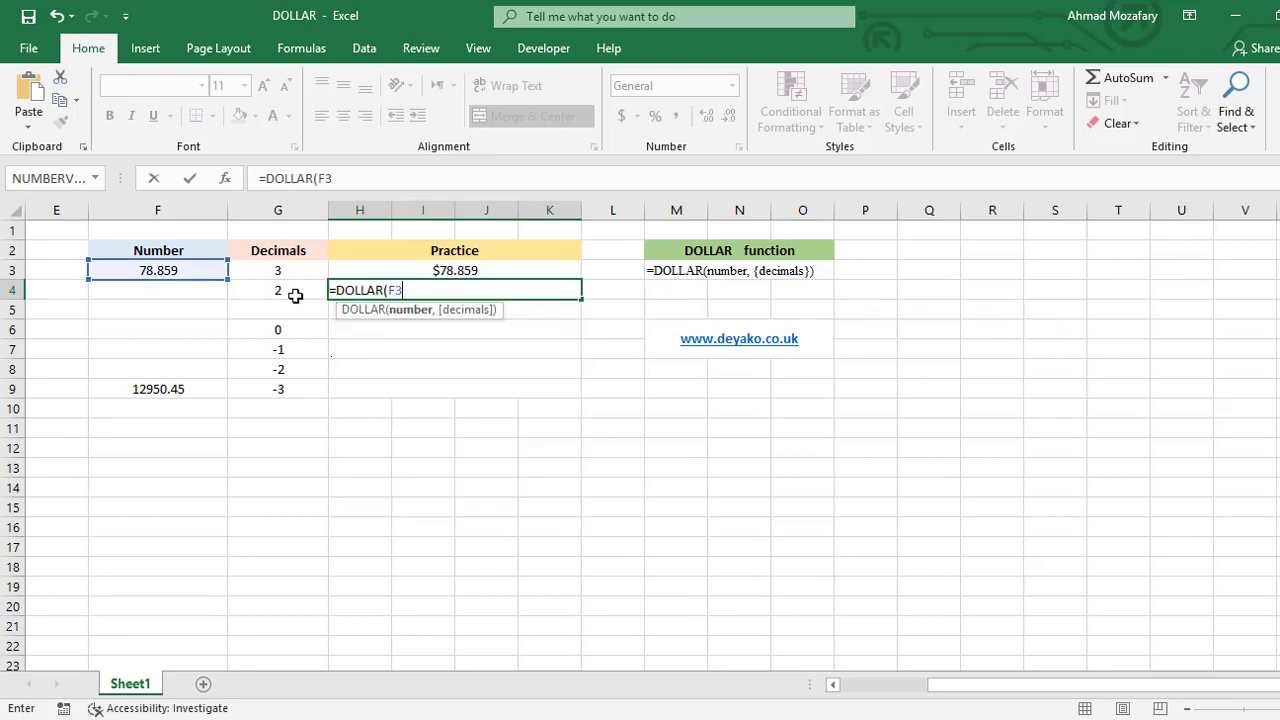
text())
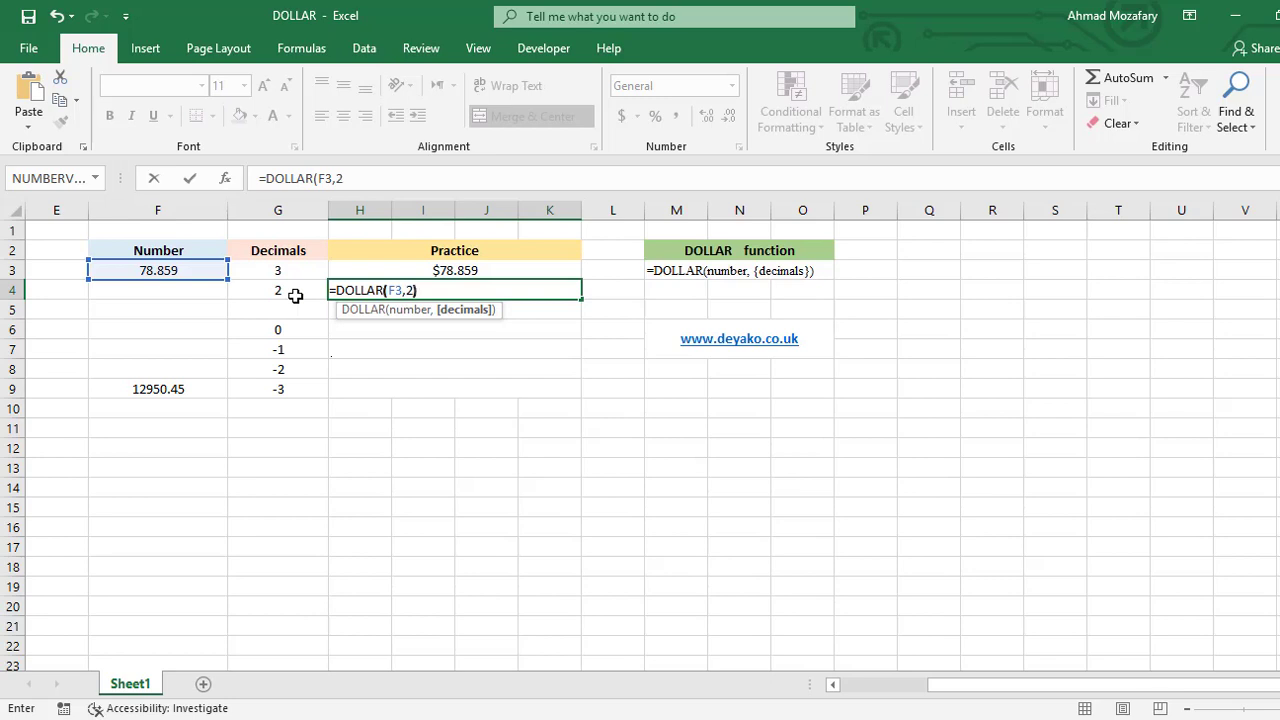
key(Return)
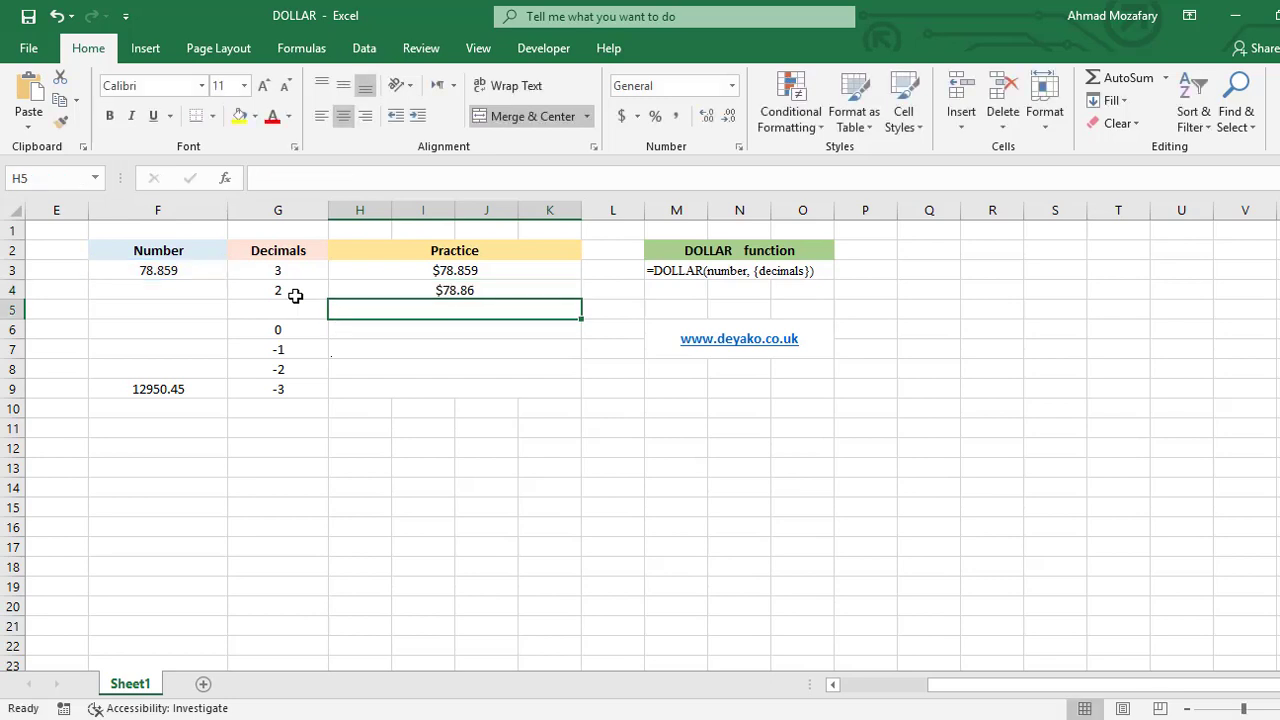
- Enter =DOLLAR(F3) in Practice cell H5, leaving out the optional decimals argument
click(482, 292)
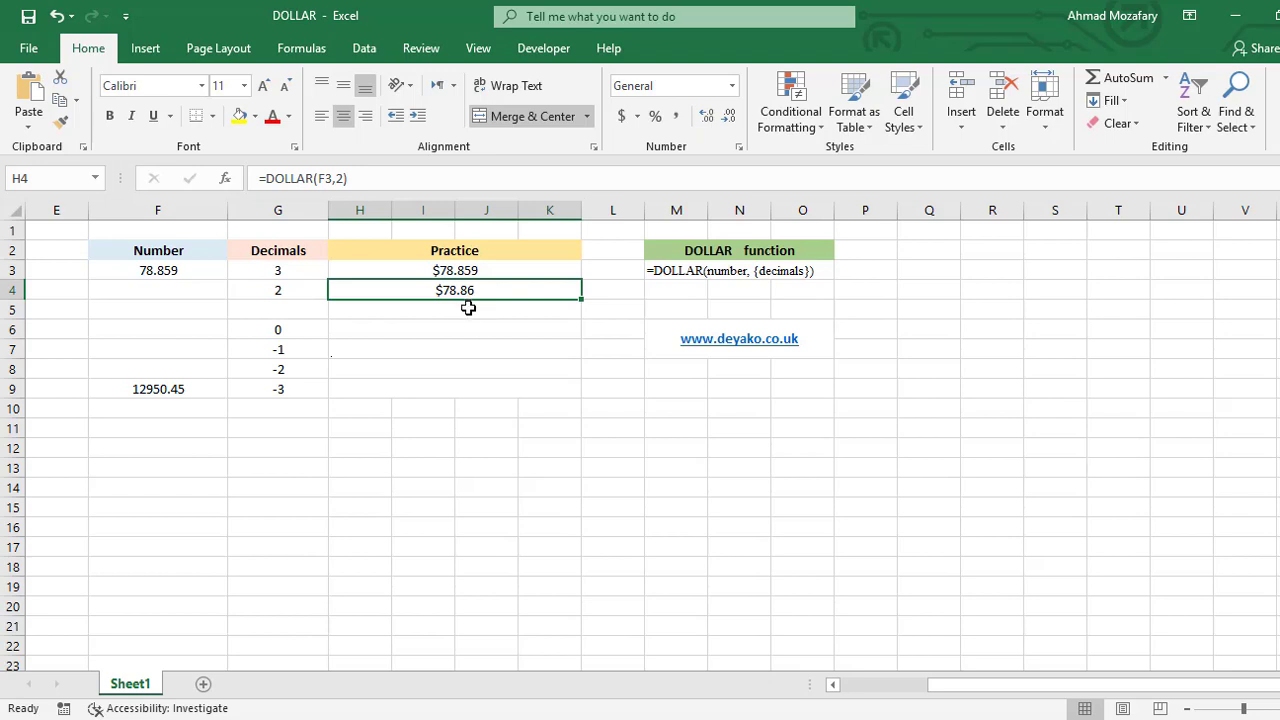
click(467, 311)
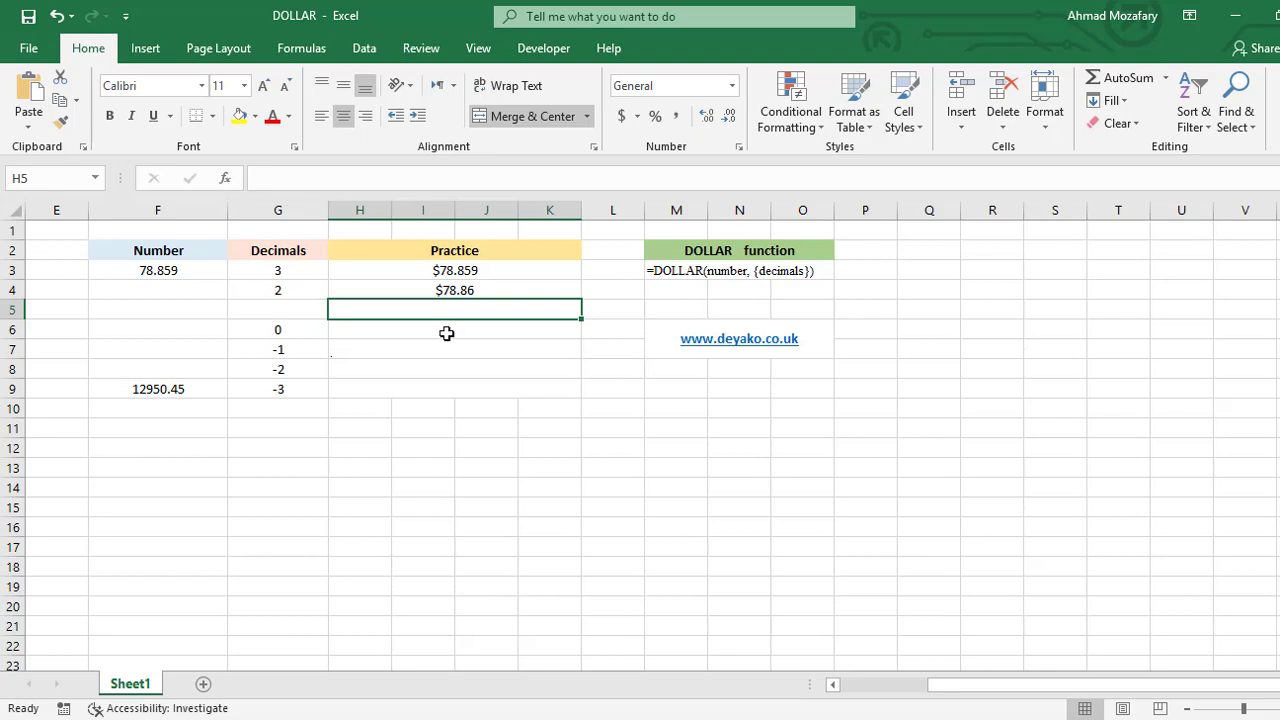
text(=DOLL)
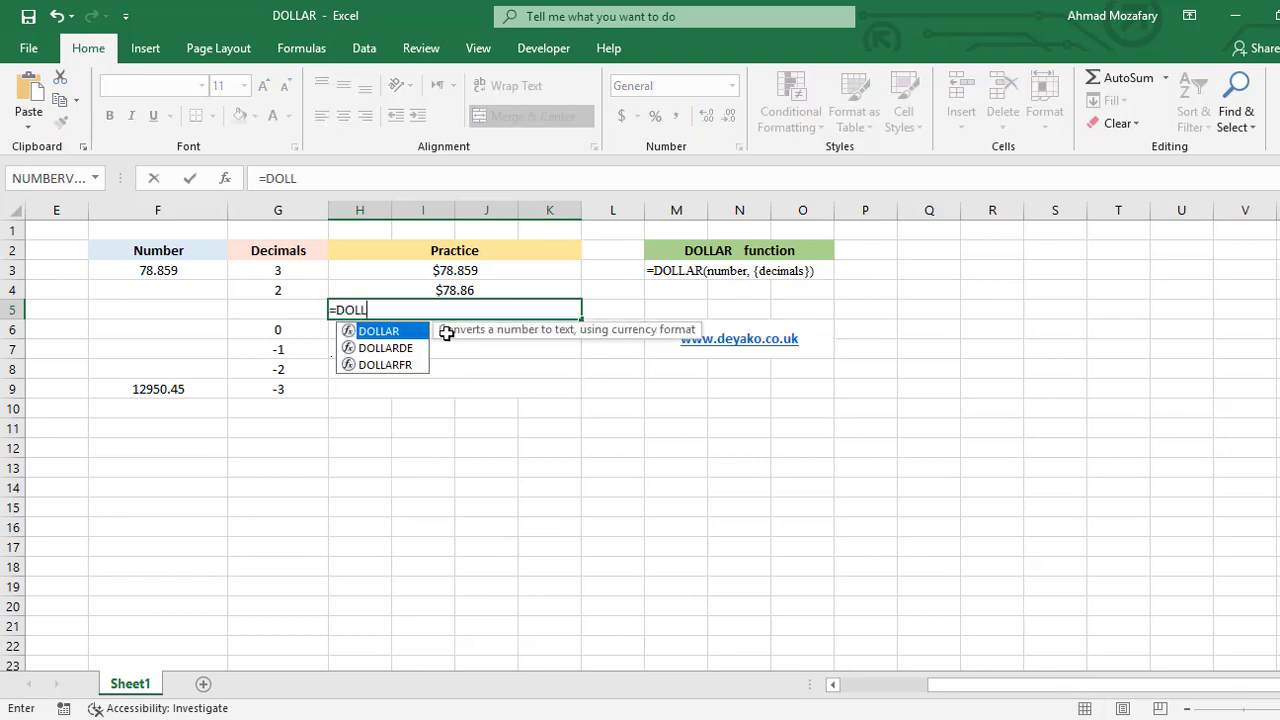
text(AR(F3))
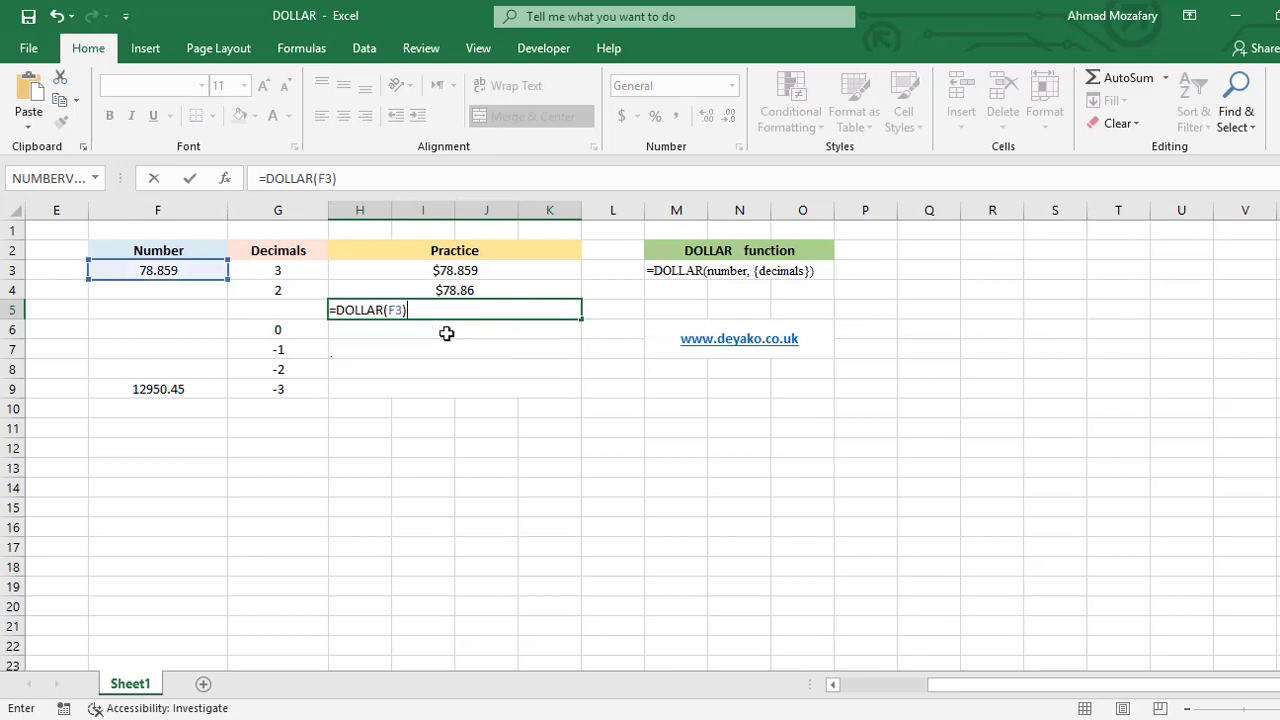
key(Return)
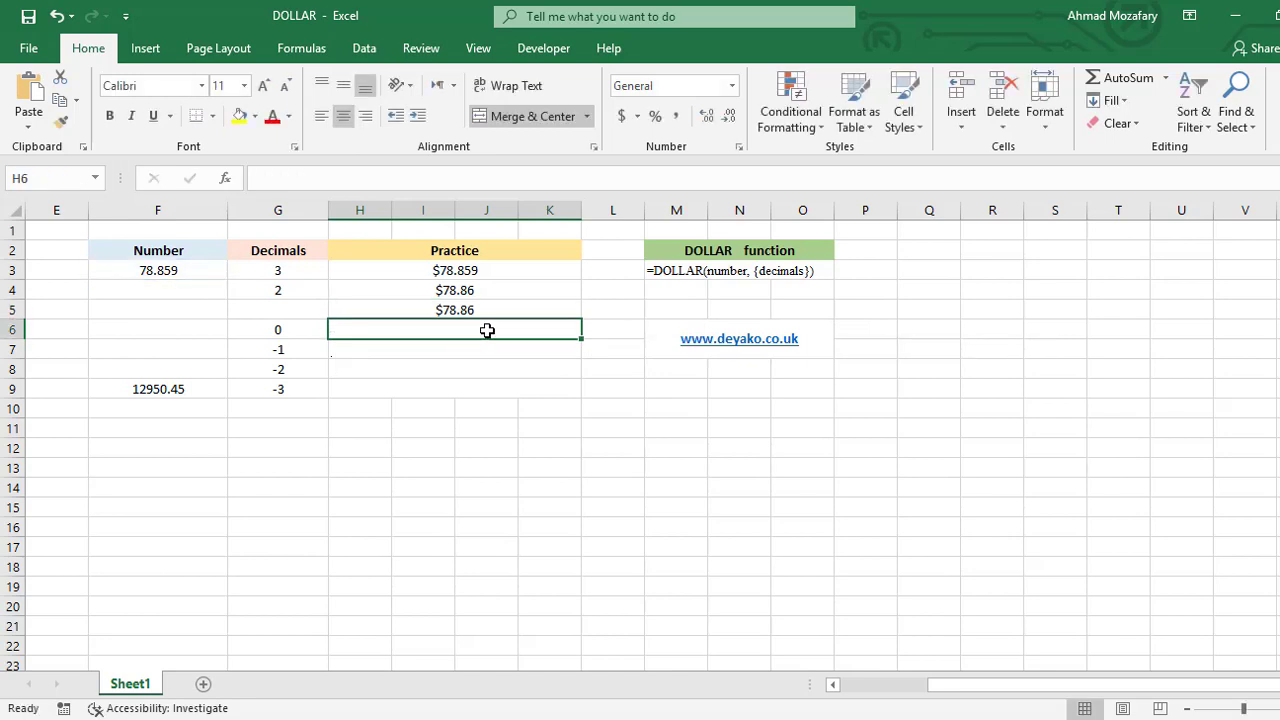
- Enter =DOLLAR(F3,0) in Practice cell H6 to format the number in F3 as currency with no decimals
click(496, 309)
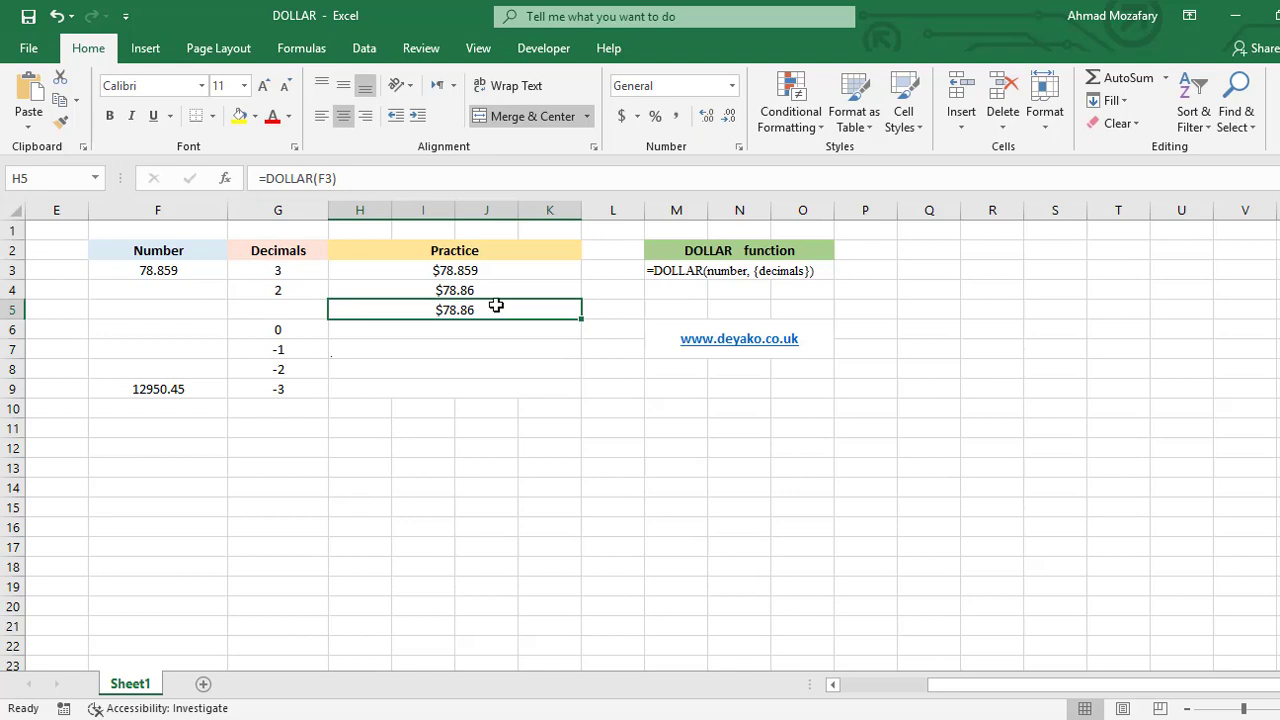
click(307, 289)
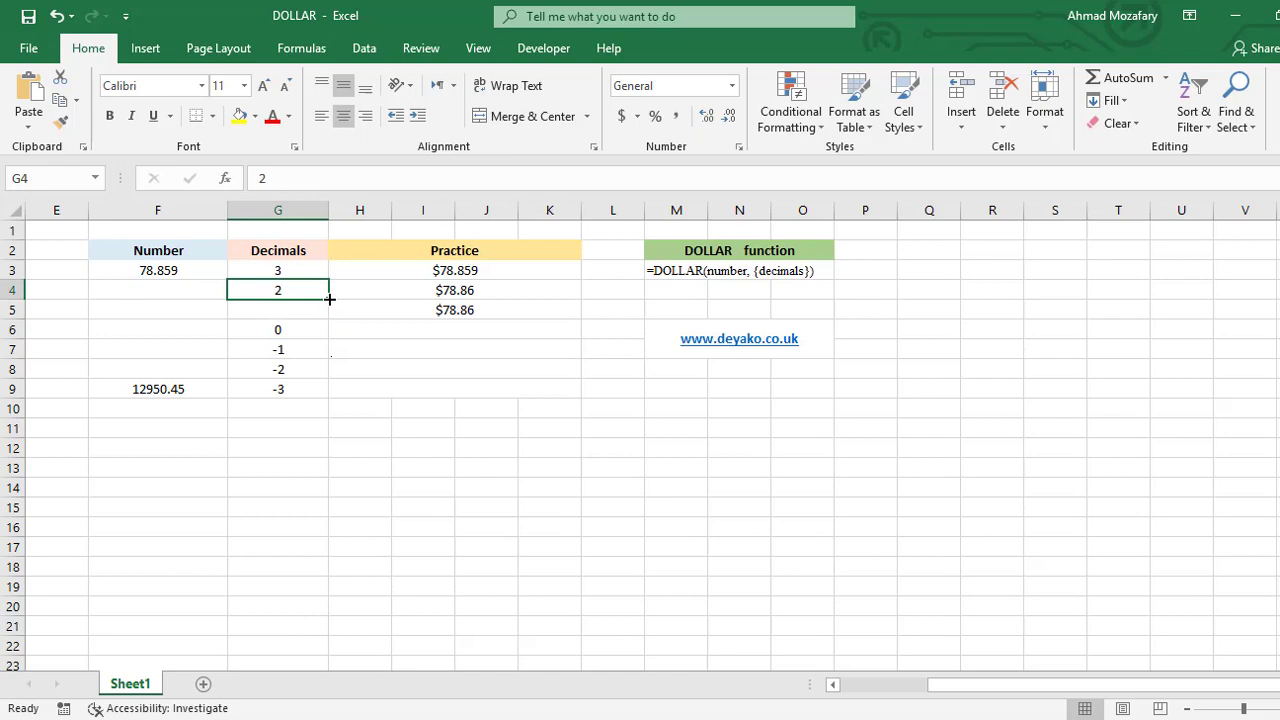
click(349, 312)
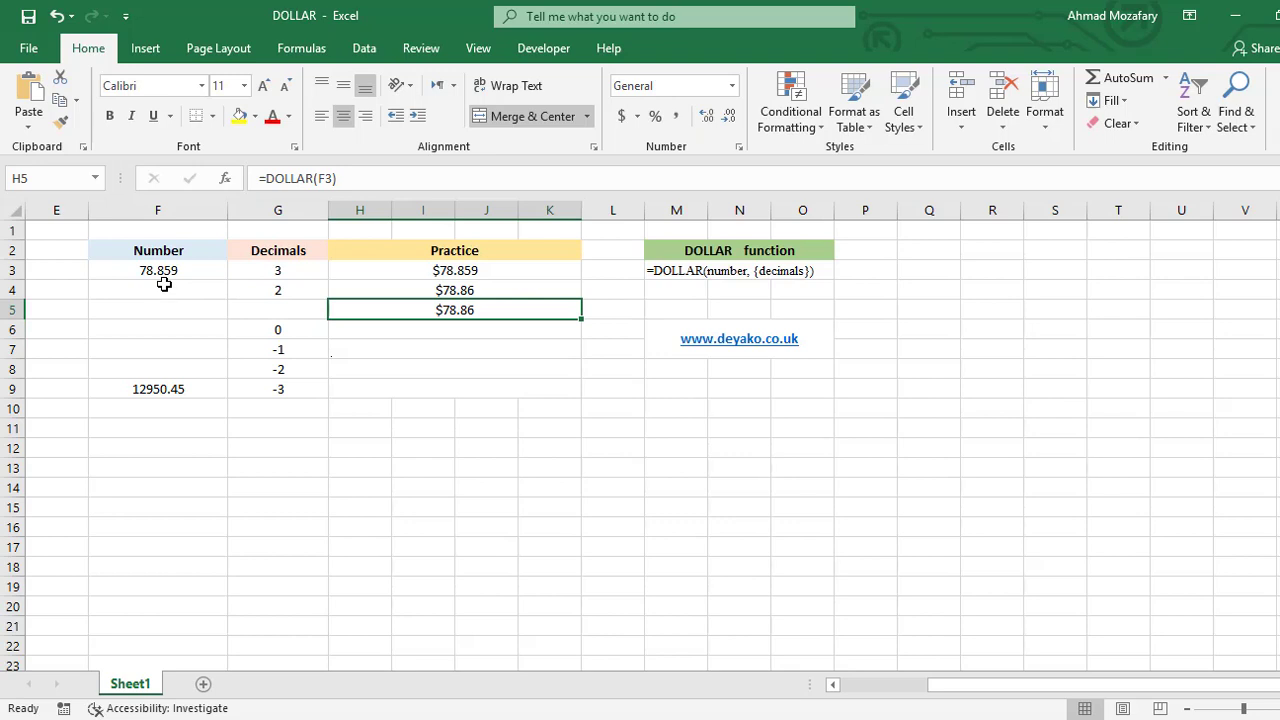
click(317, 326)
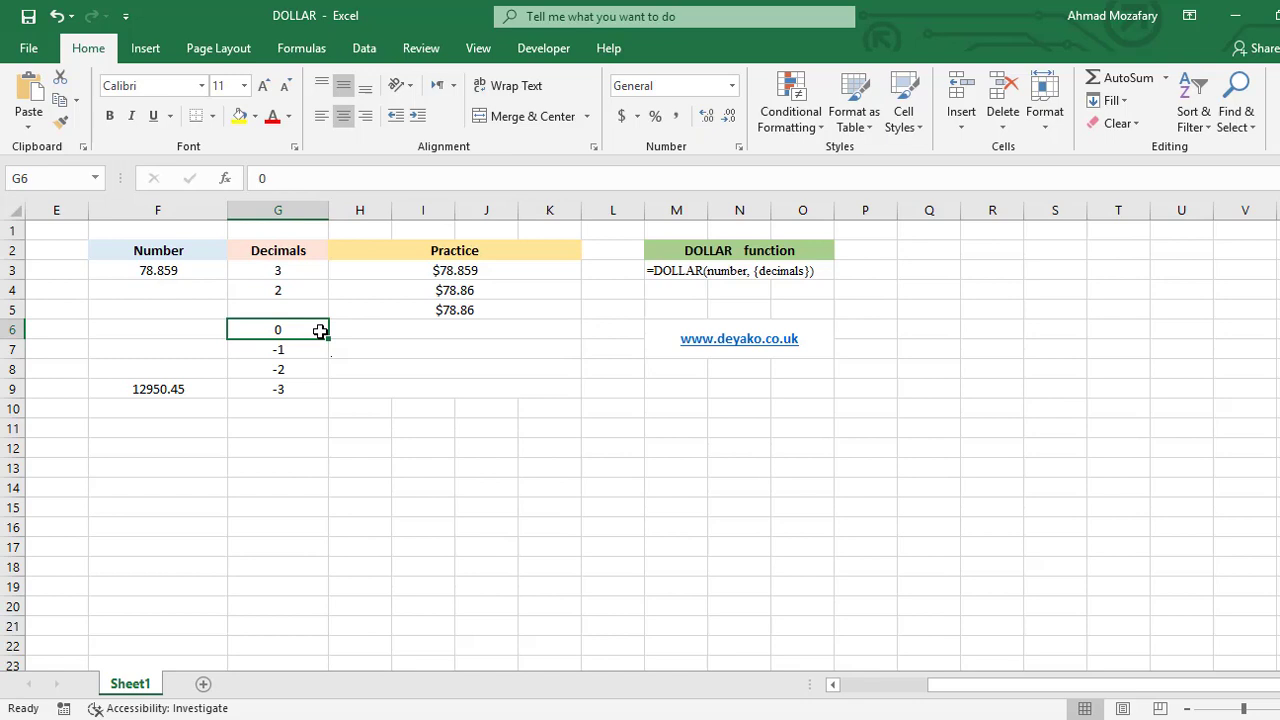
click(380, 330)
text(=DOLLAR()
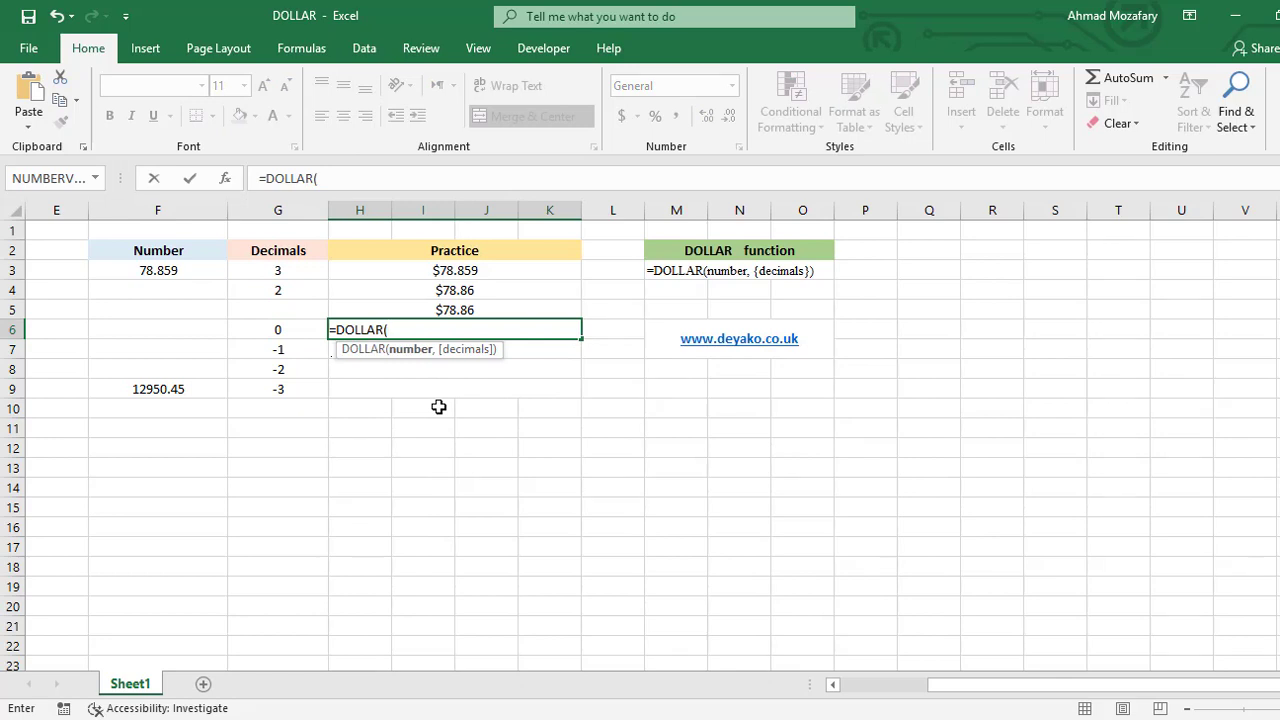
text(F3,)
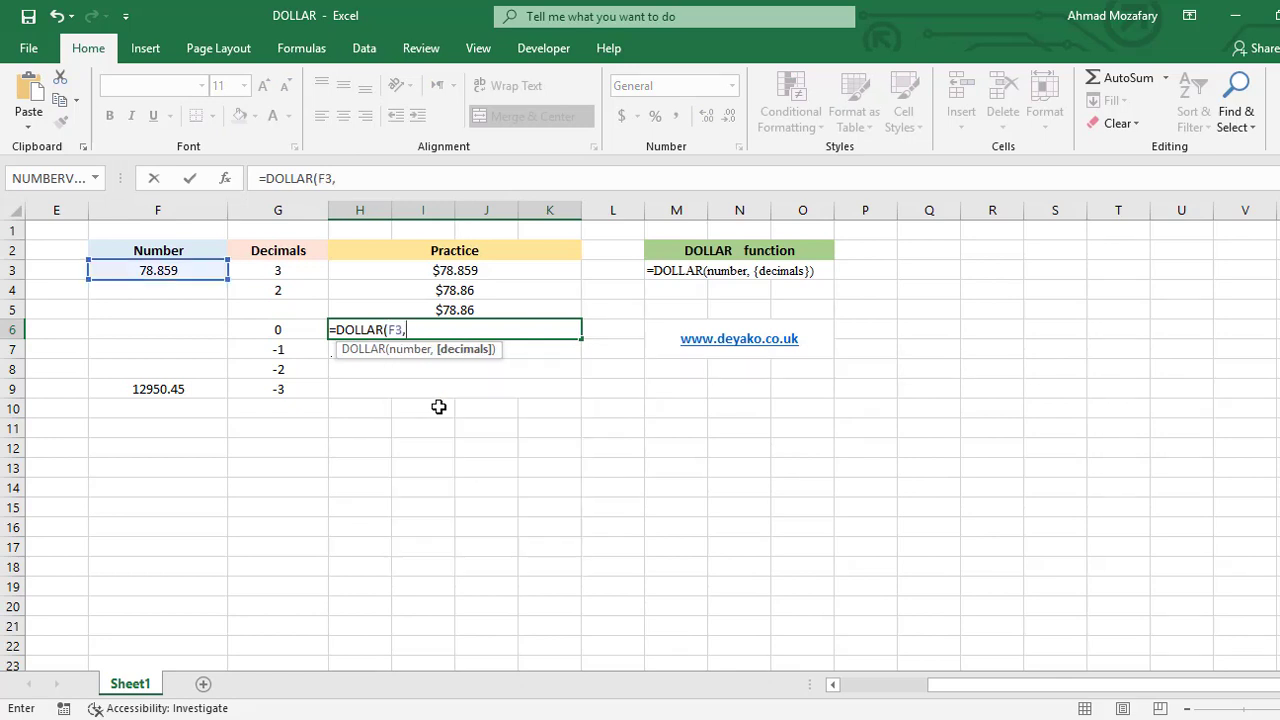
text(0))
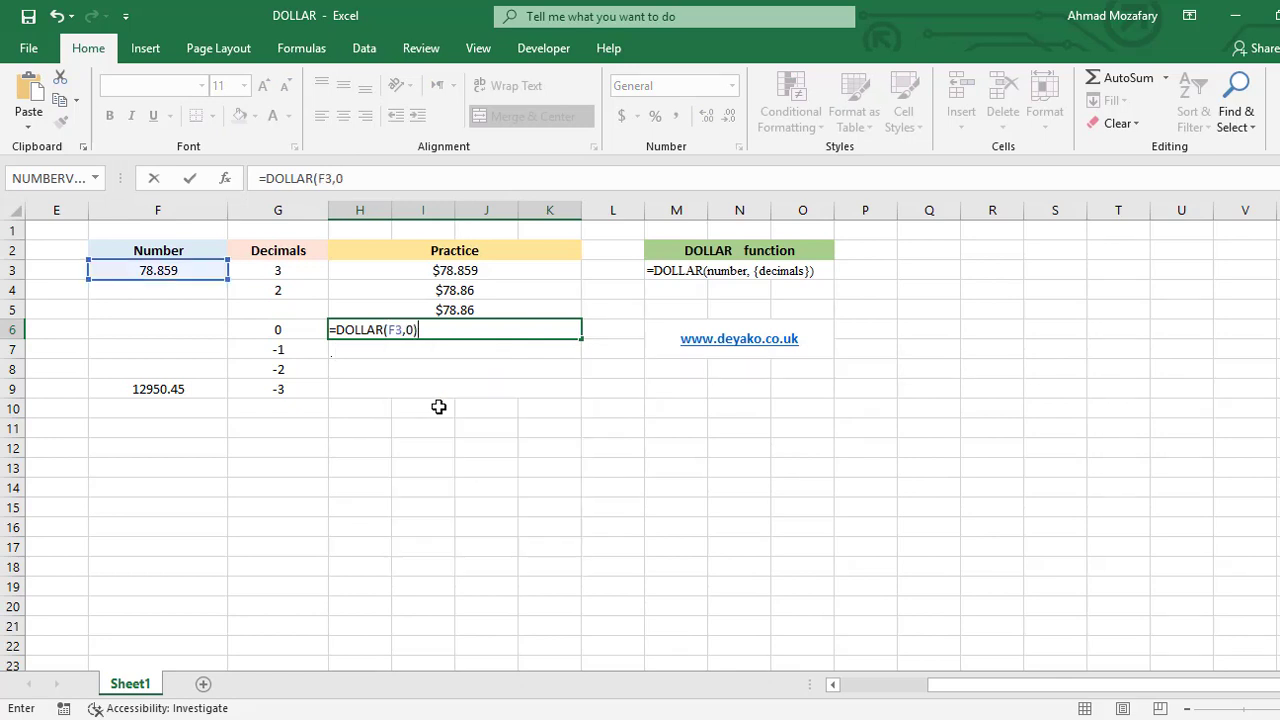
key(Return)
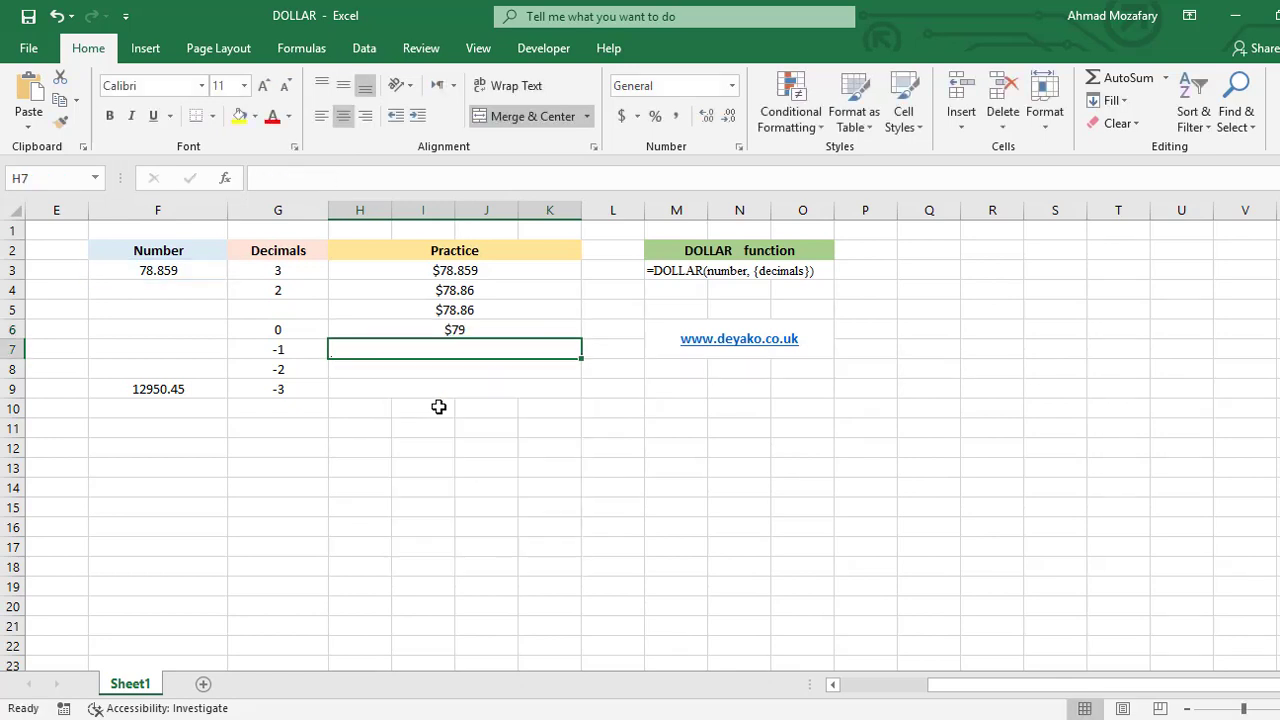
- Enter =DOLLAR(F3,-1) in Practice cell H7 to round the number in F3 to the nearest ten as currency text
click(482, 324)
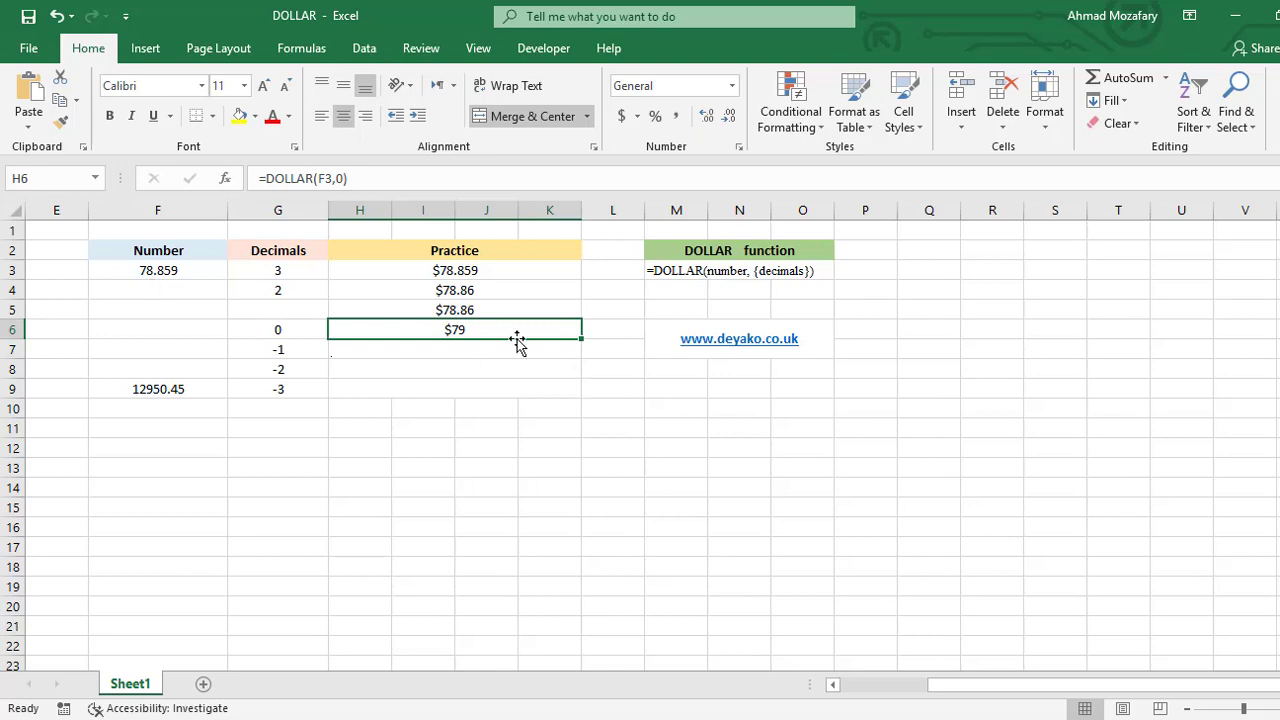
click(434, 346)
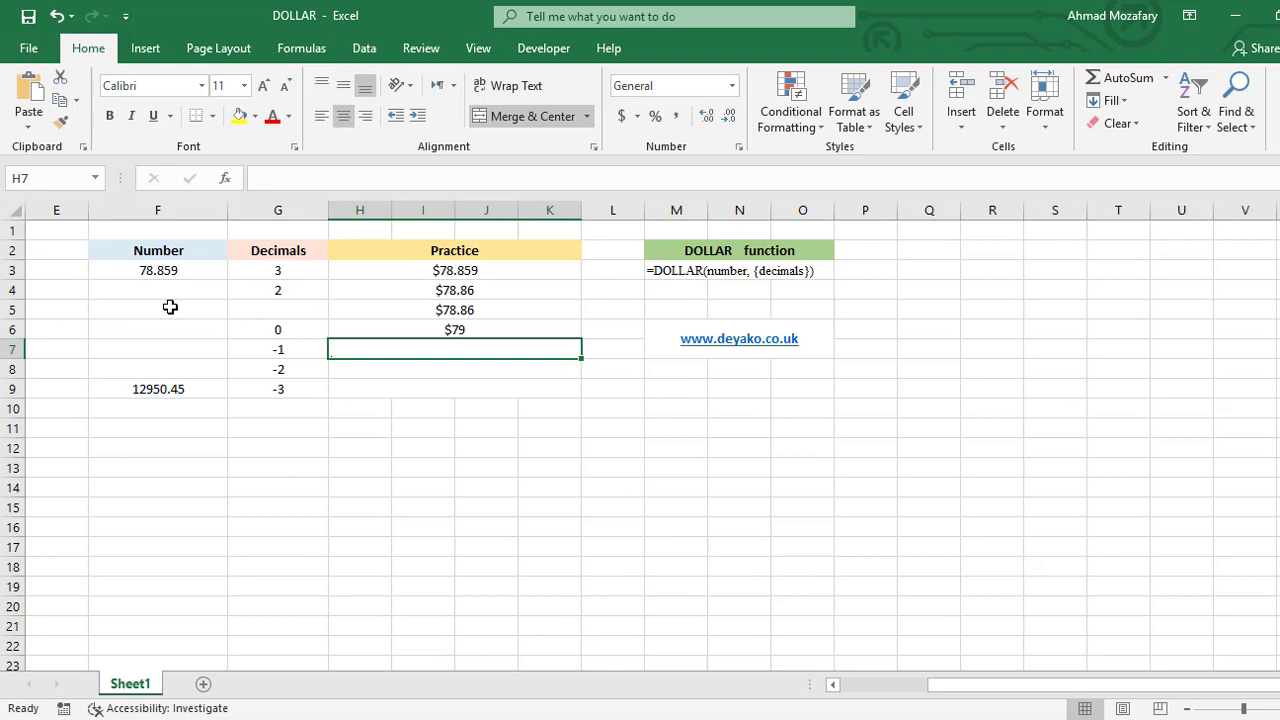
text(=)
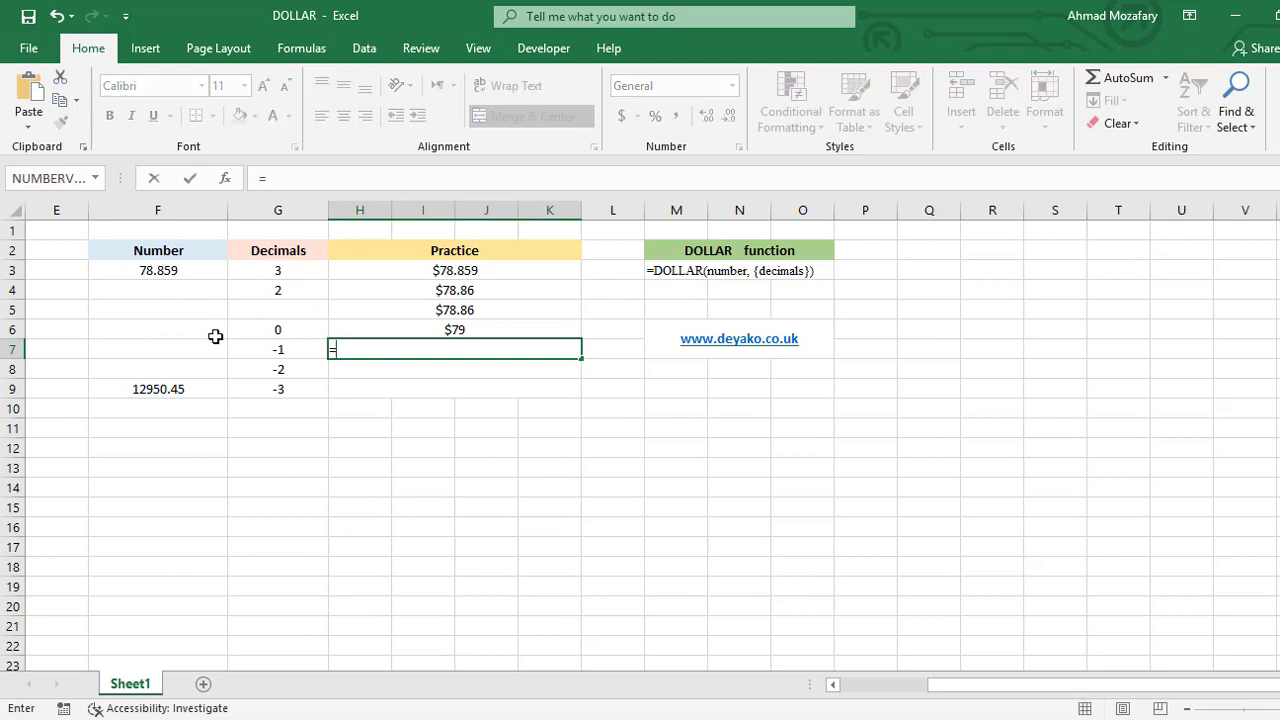
text(DOLLAR)
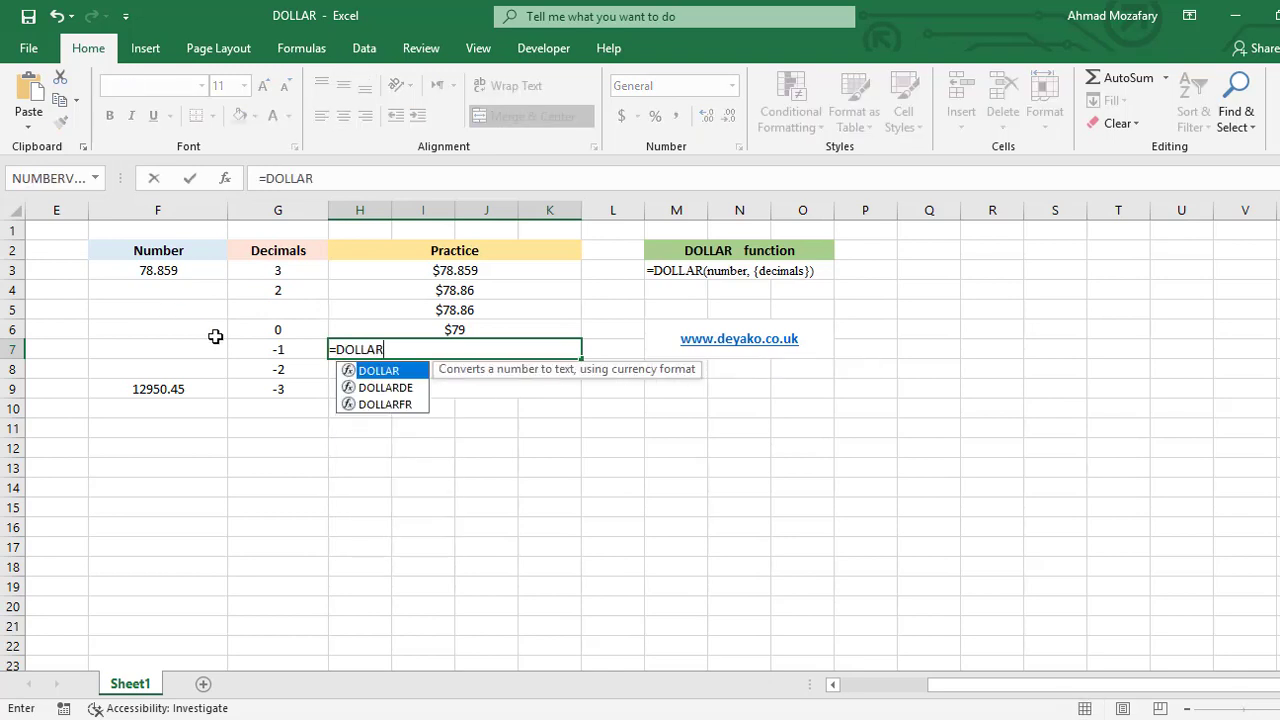
text((F3)
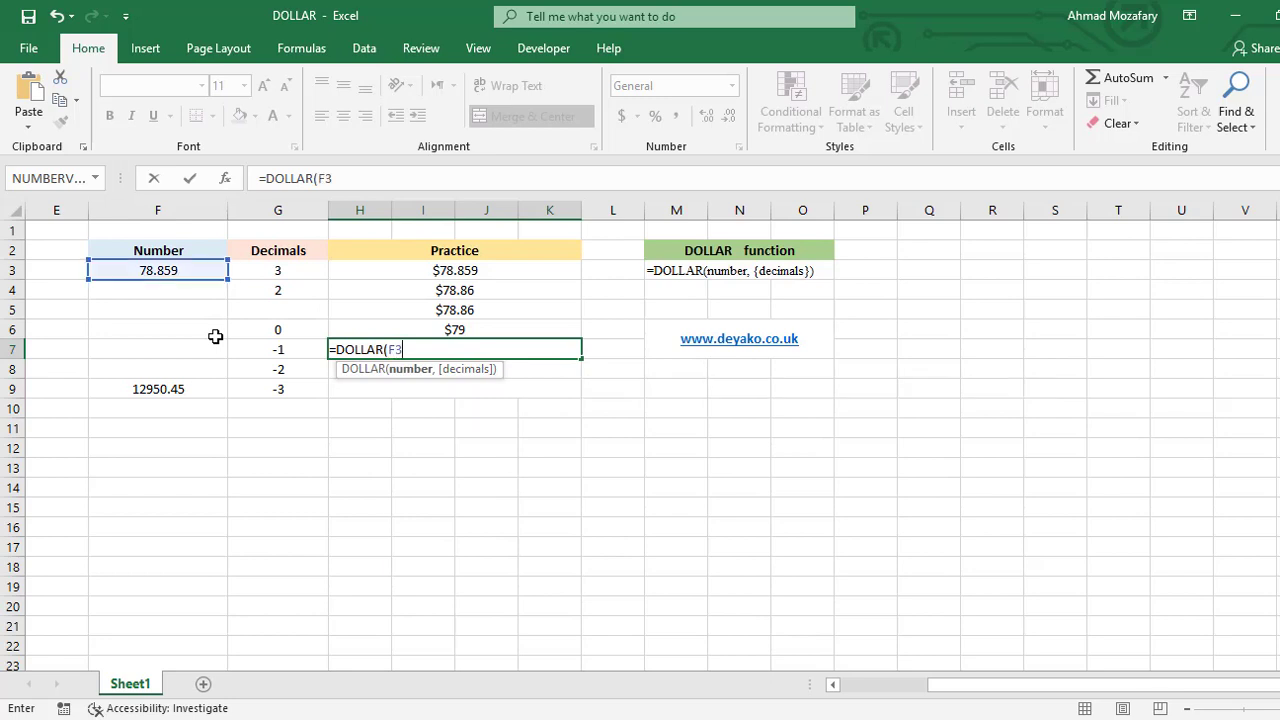
text(,-)
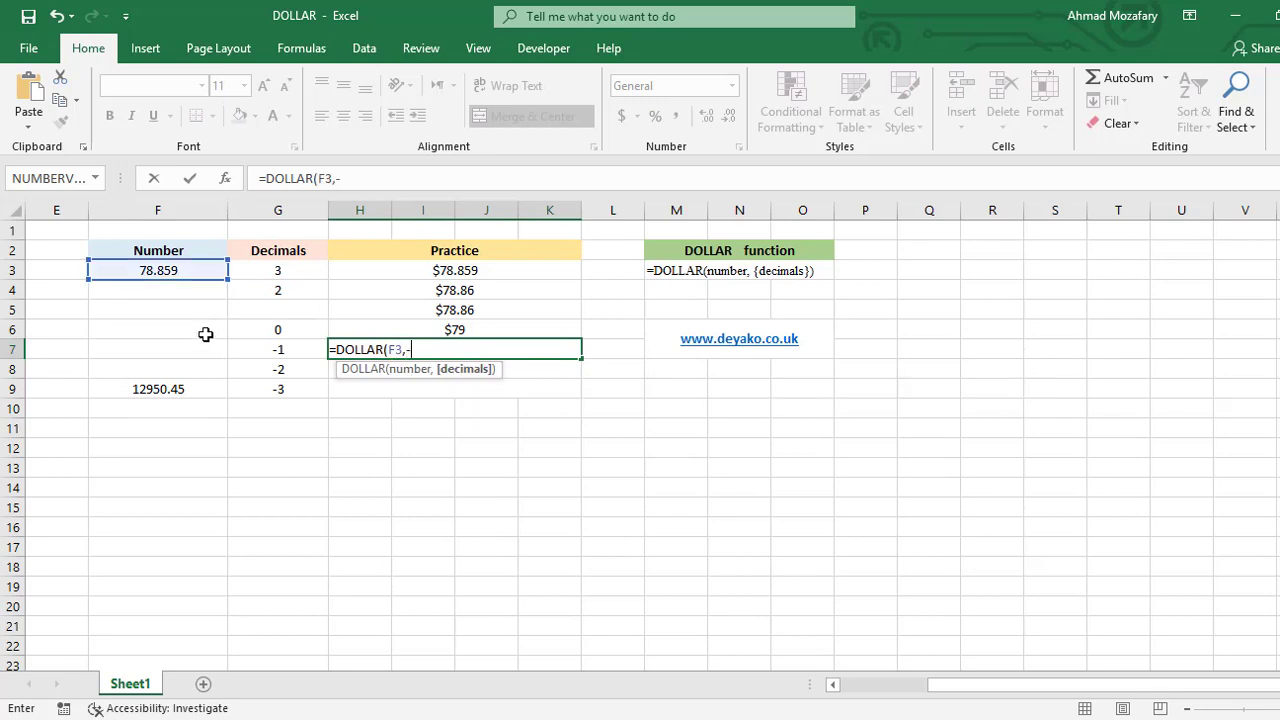
text(1))
key(Return)
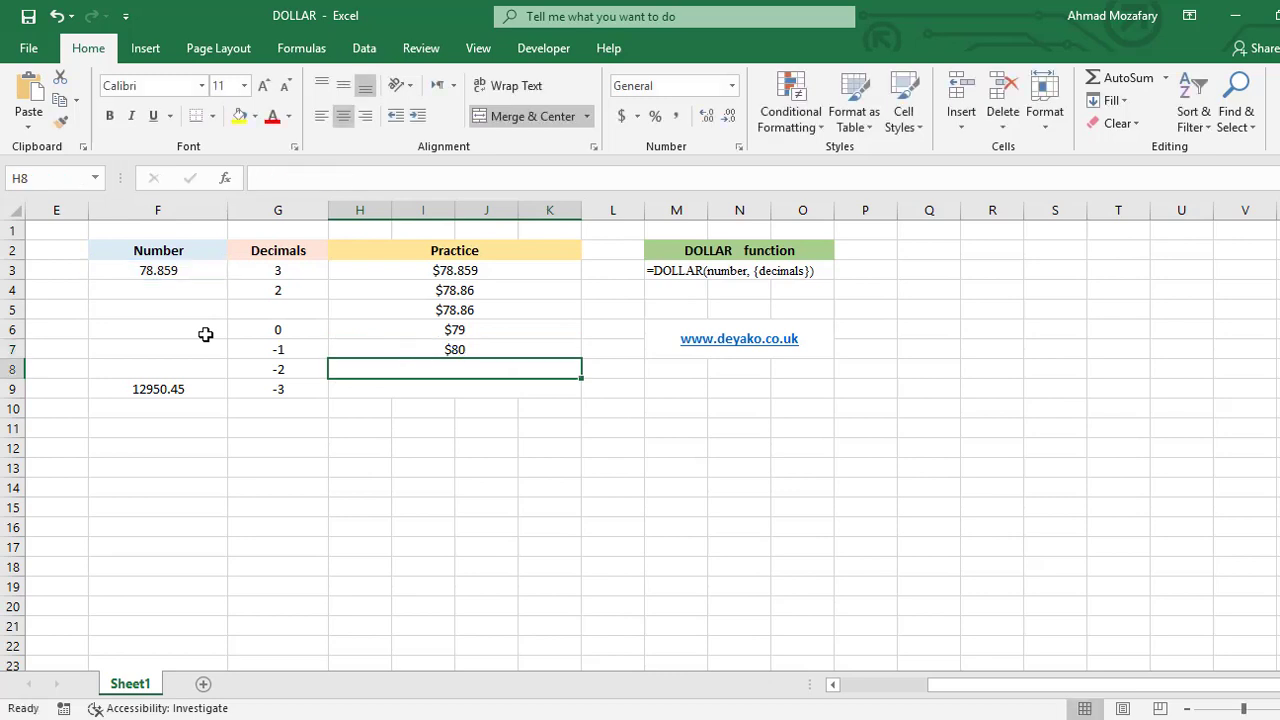
click(504, 349)
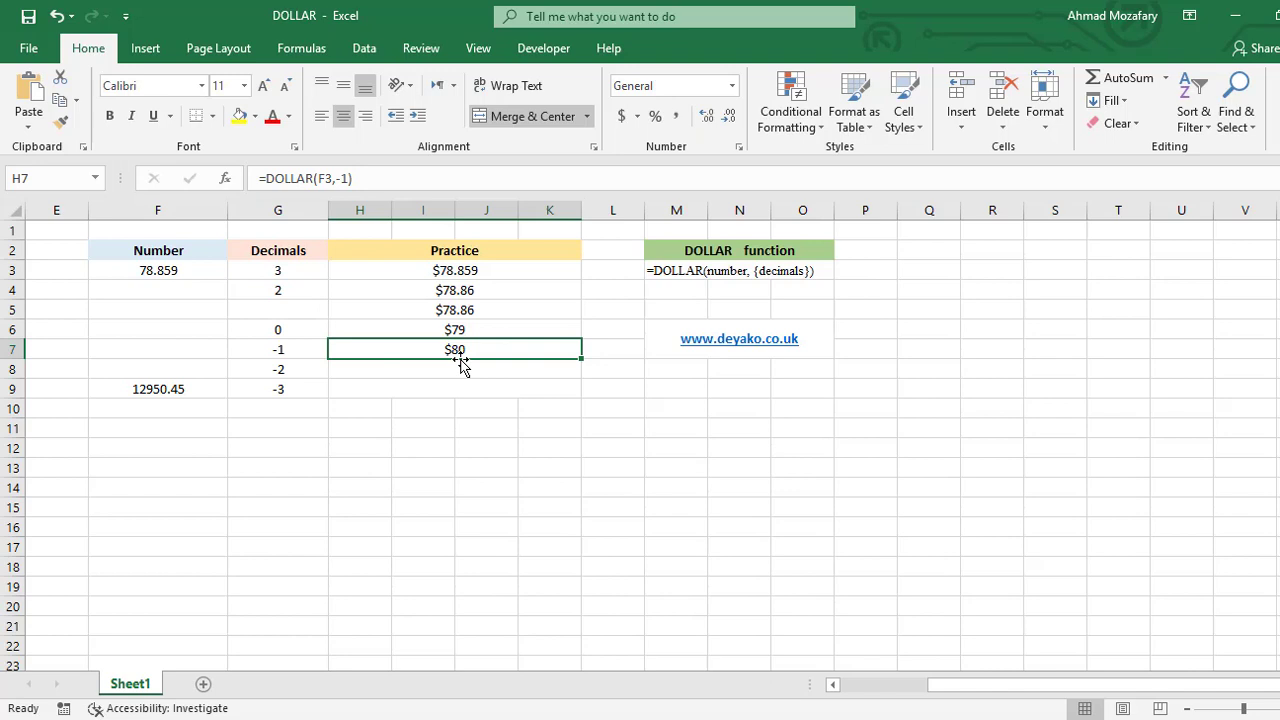
- Enter =DOLLAR(F3,-2) in Practice cell H8 to round the number in F3 to the nearest hundred as currency text
click(309, 372)
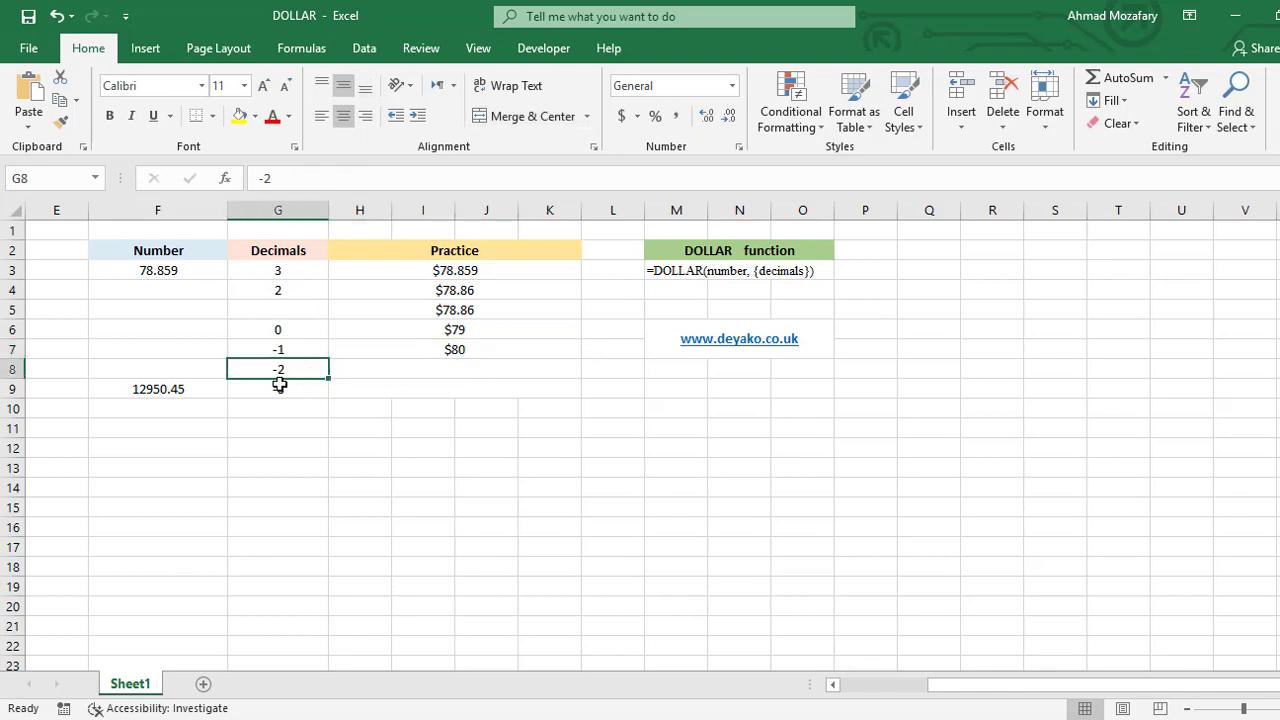
click(475, 369)
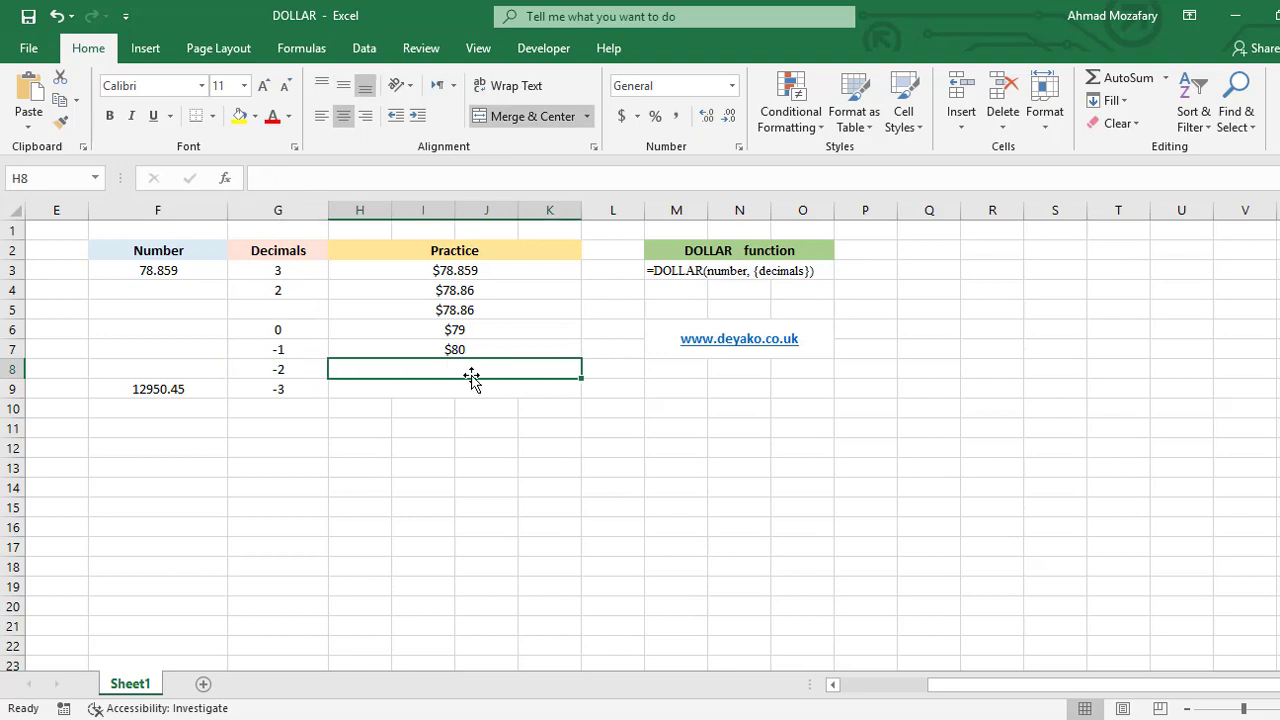
text(=DOLL)
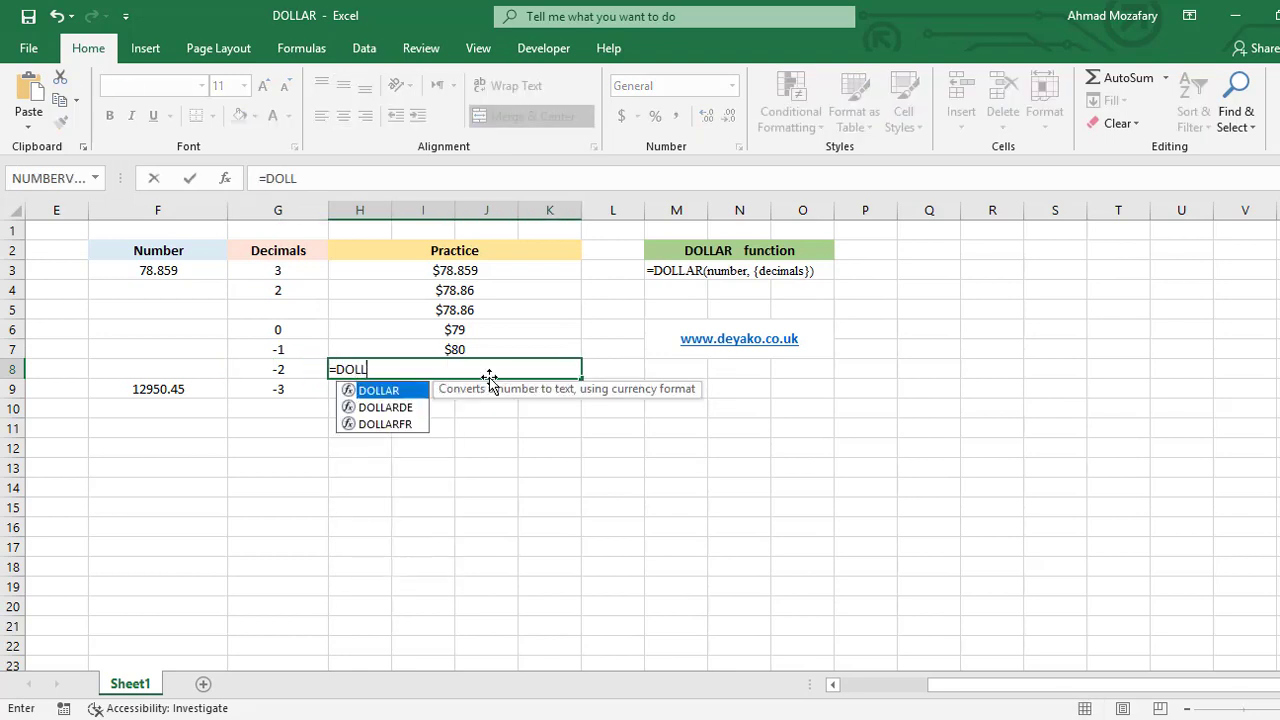
text(AR()
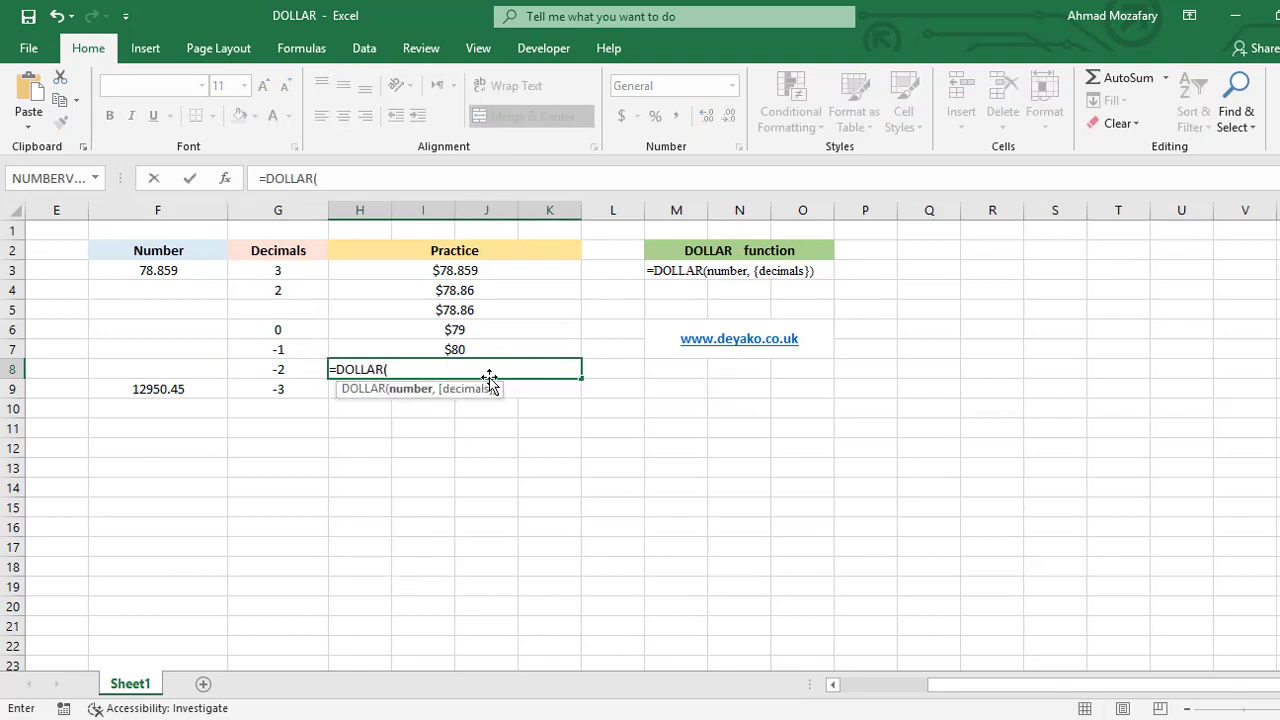
text(F3,-2)
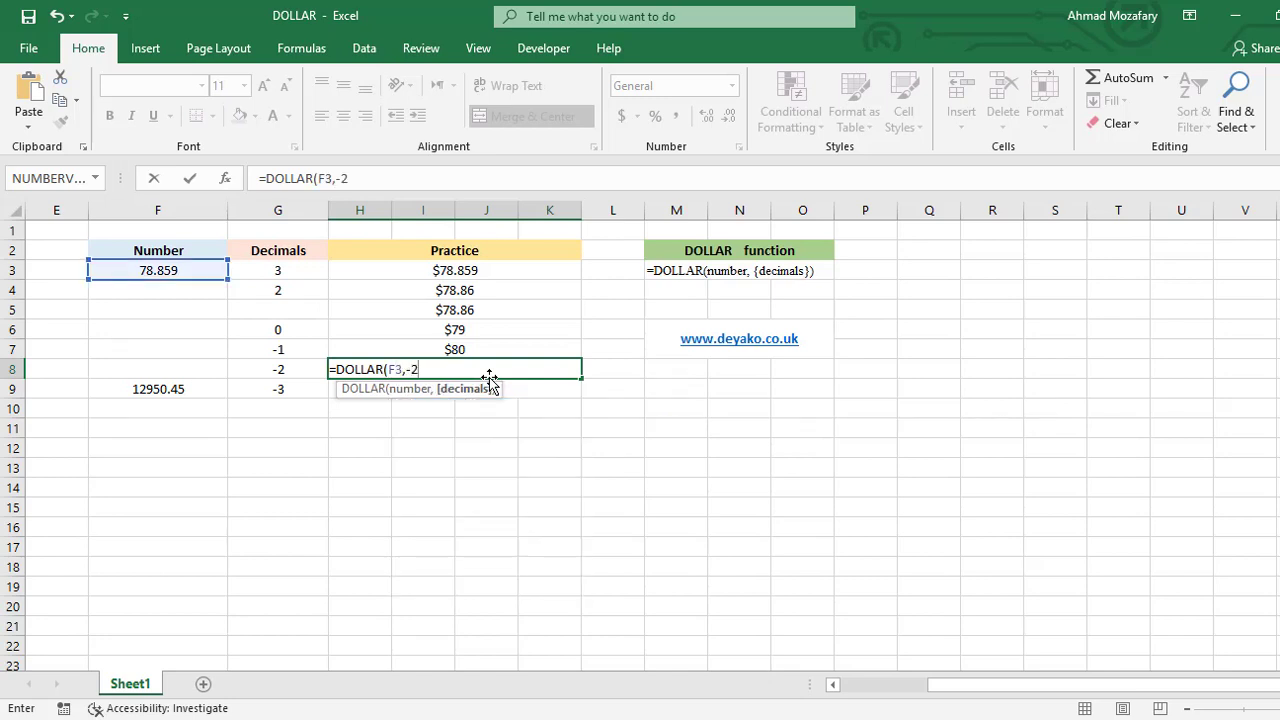
text())
key(Return)
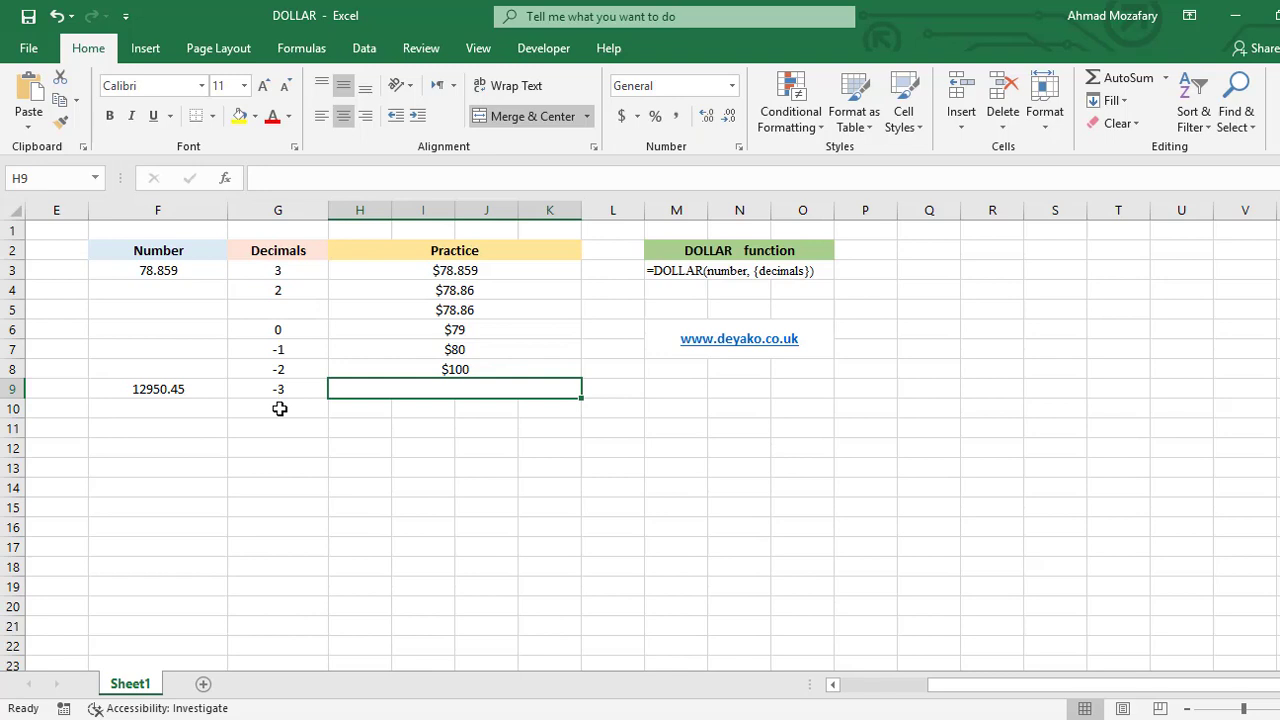
- Enter =DOLLAR(F9,-3) in Practice cell H9 to round the number in F9 to the nearest thousand as currency text
text(=D)
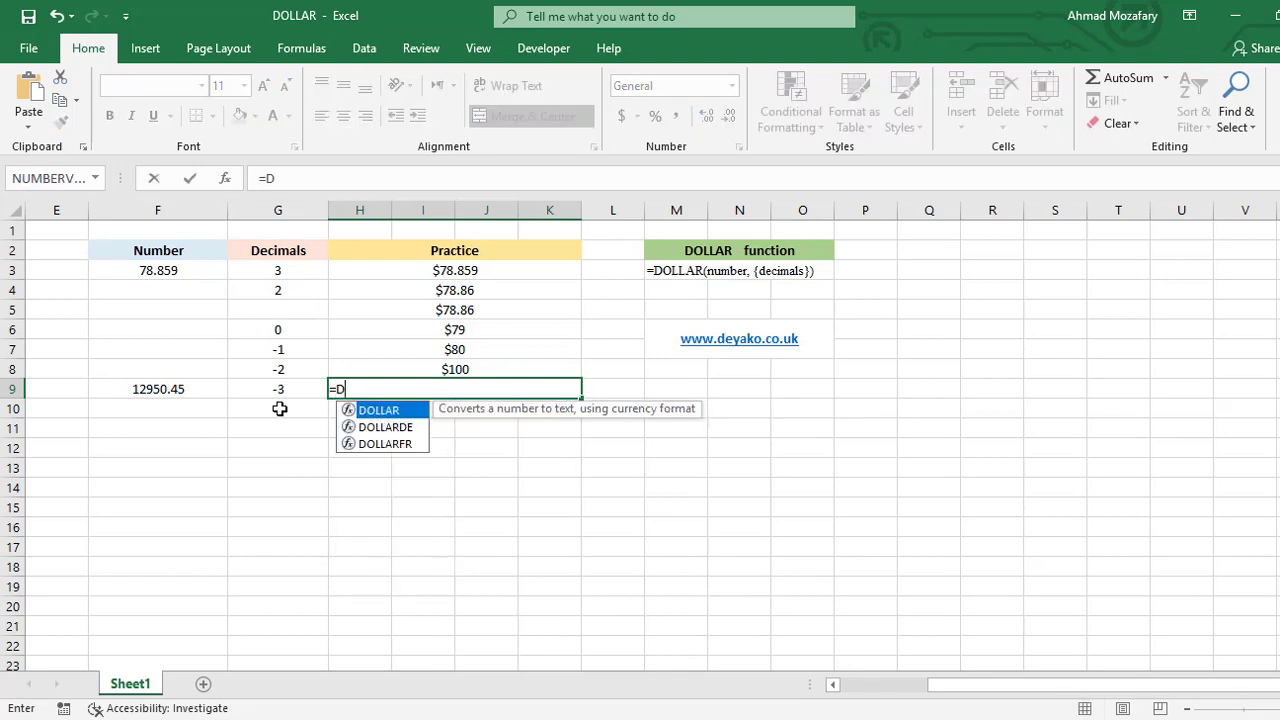
text(OLLAR()
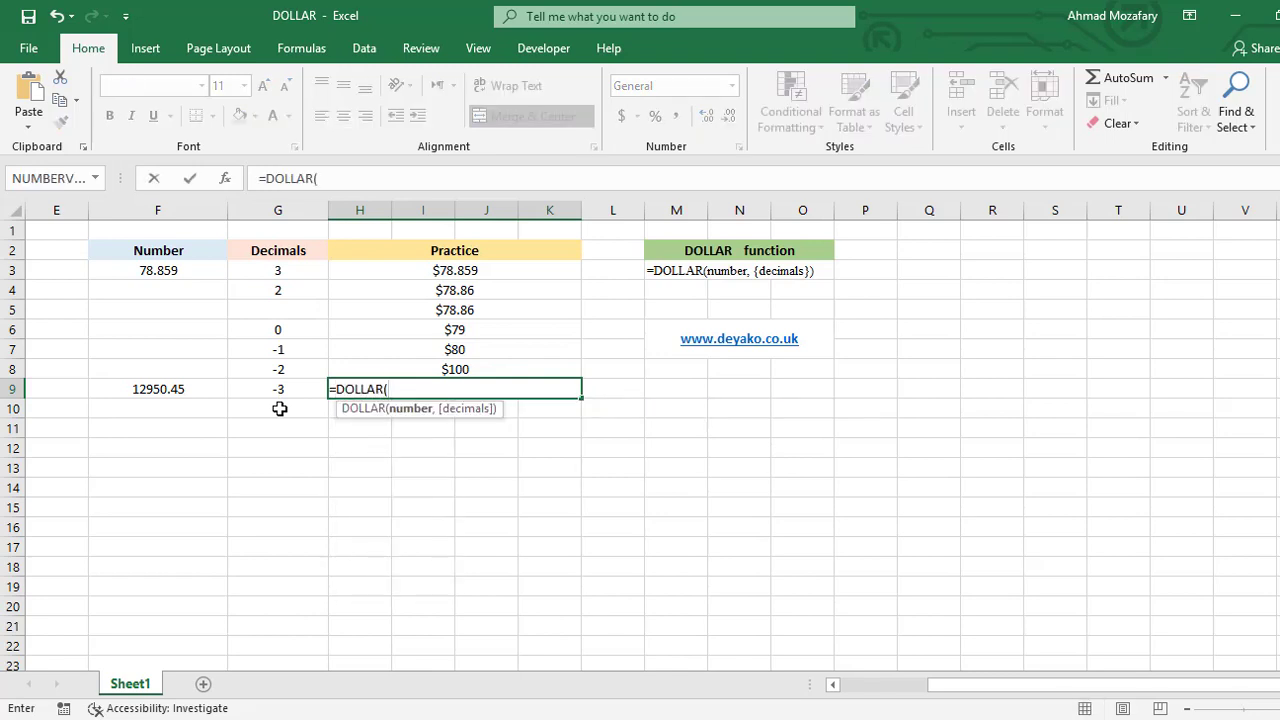
text(F)
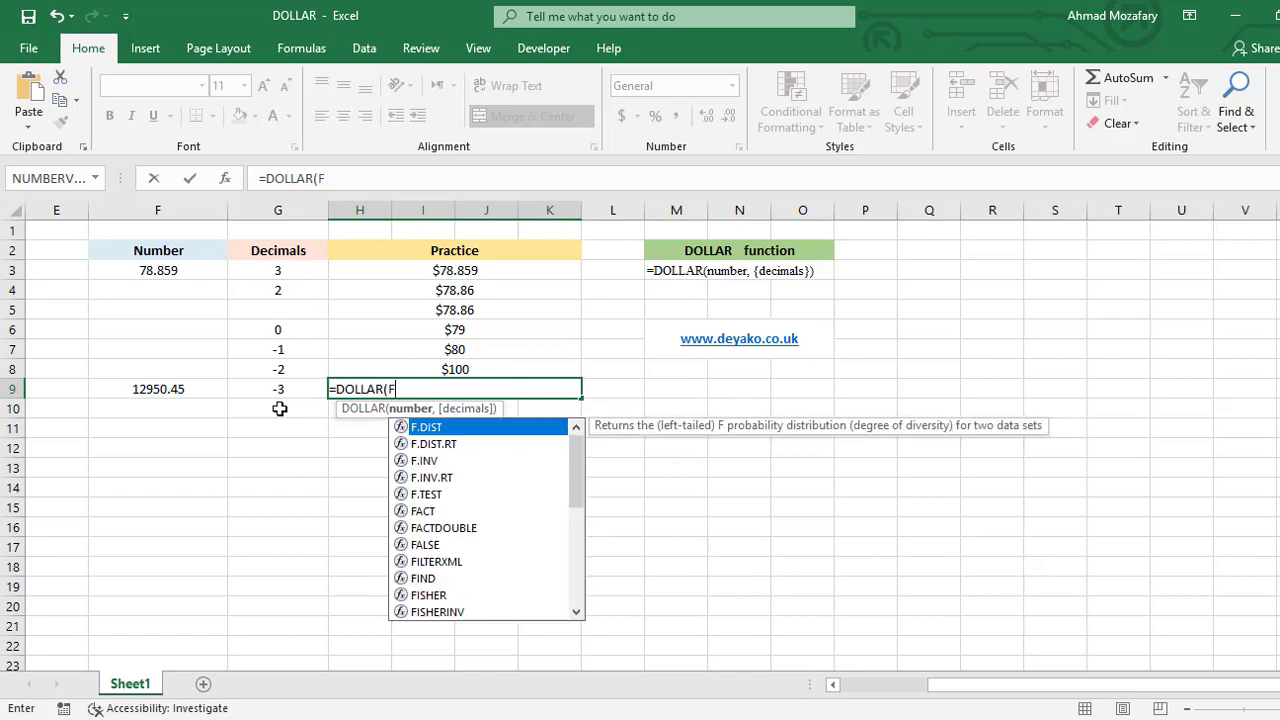
text(9,)
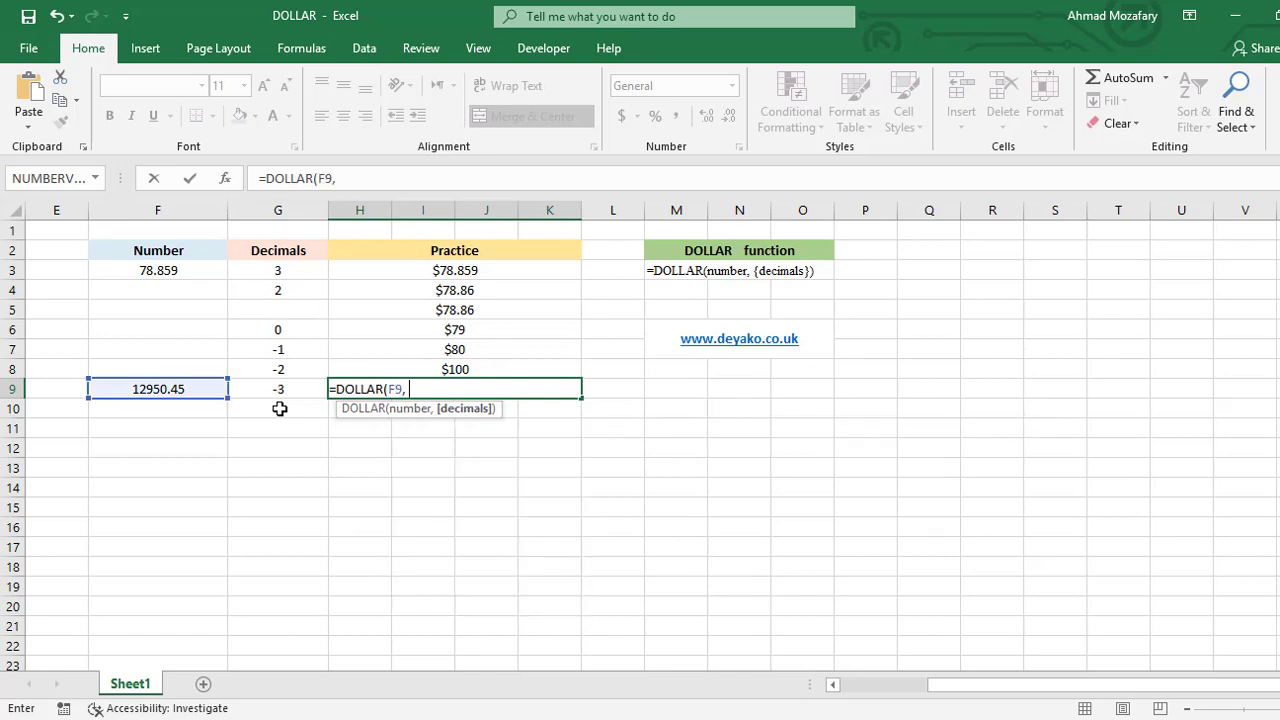
text(-3))
key(Return)
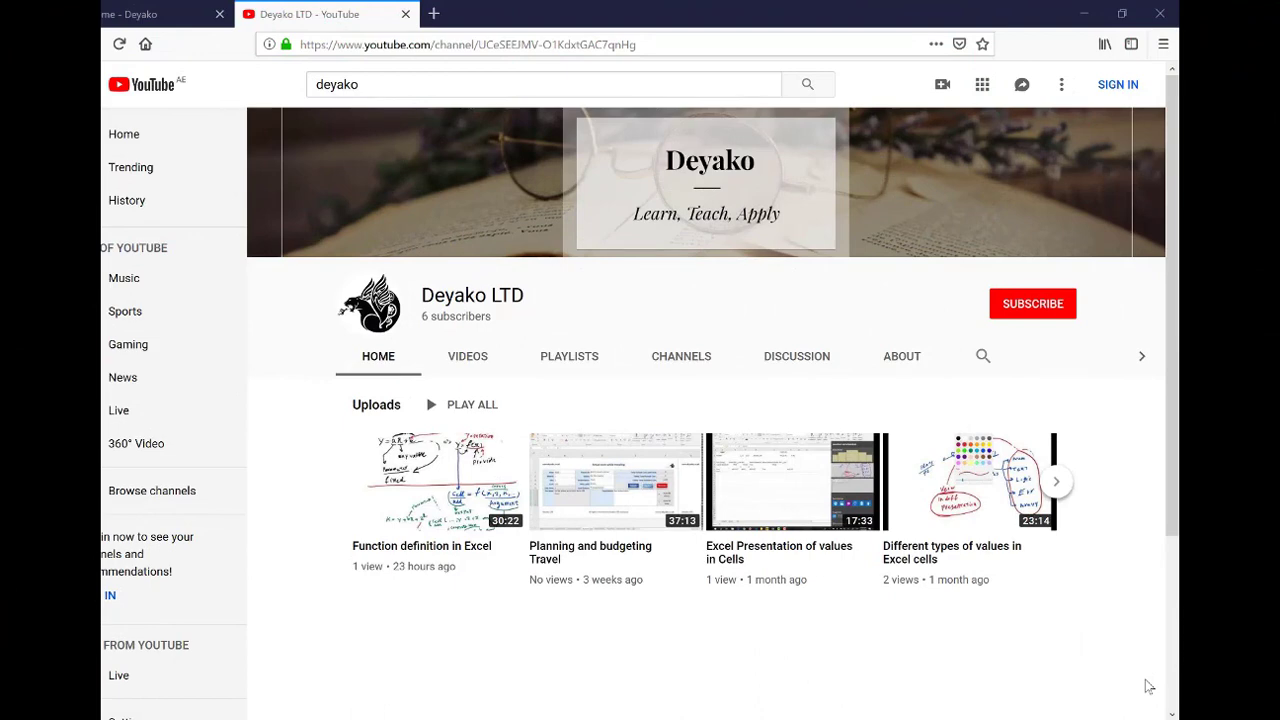
- Switch to the Deyako website's home page in the browser and look over its software categories and new products
key(ctrl+shift+Tab)
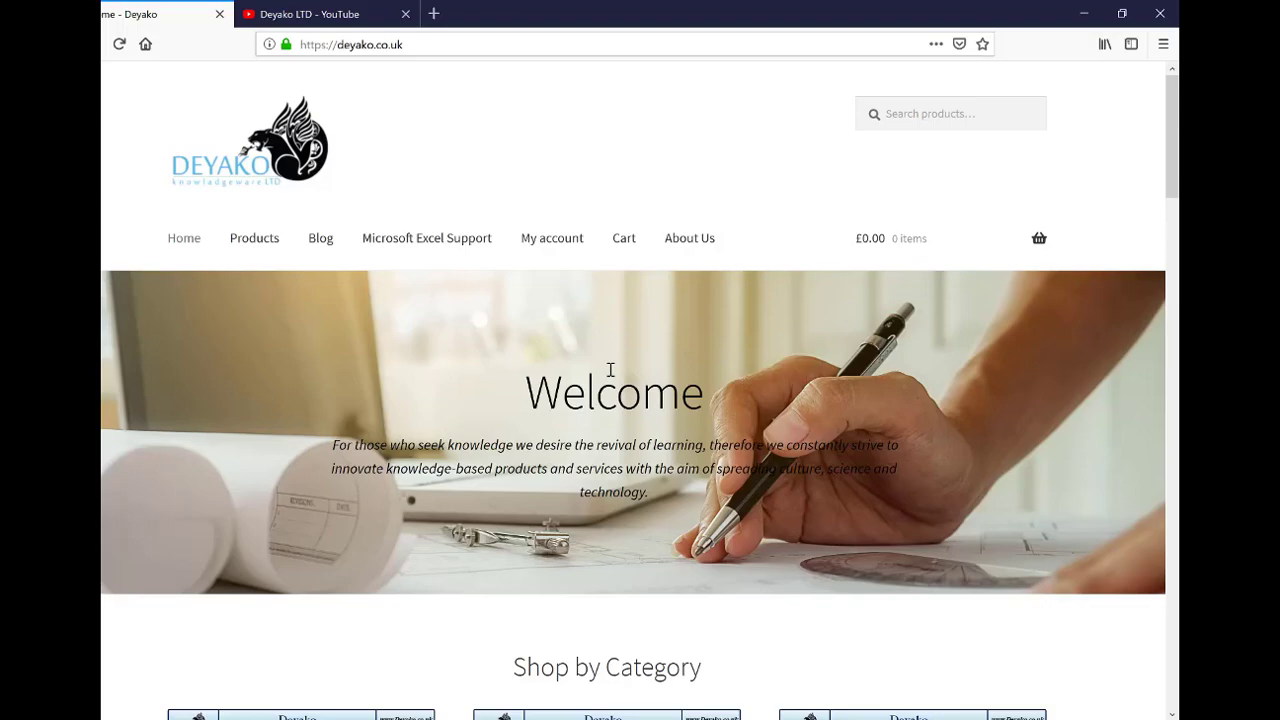
scroll(610, 370, down, 10)
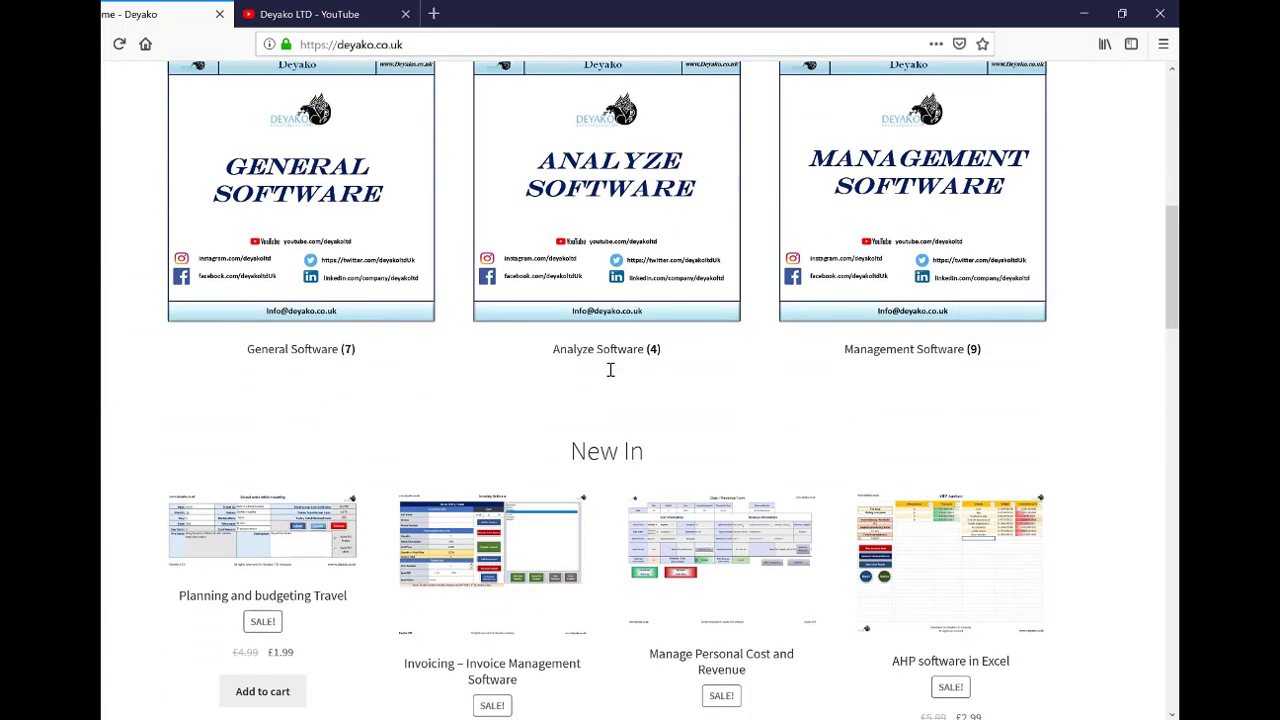